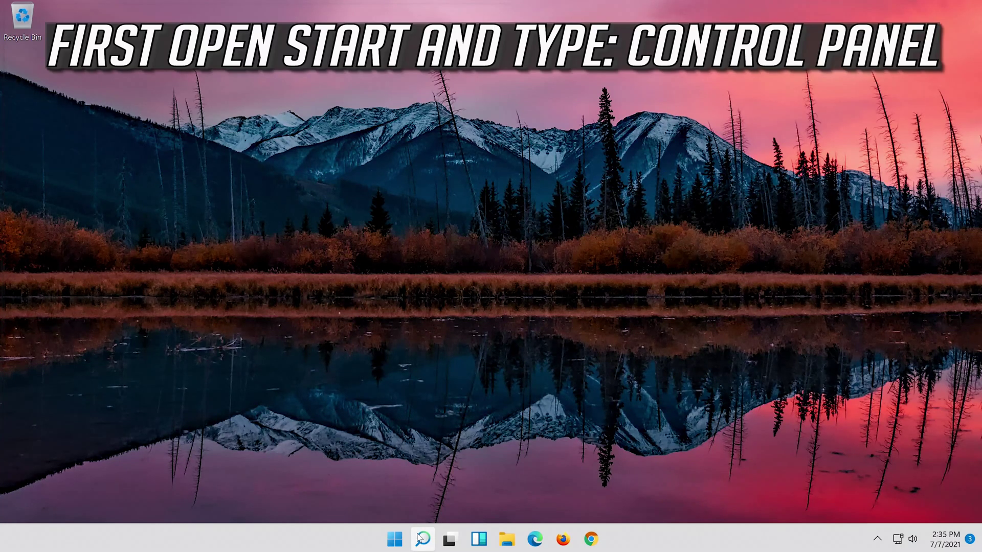
Step: Search for 'control panel' and open Network and Internet > Network and Sharing Center
left_click(421, 539)
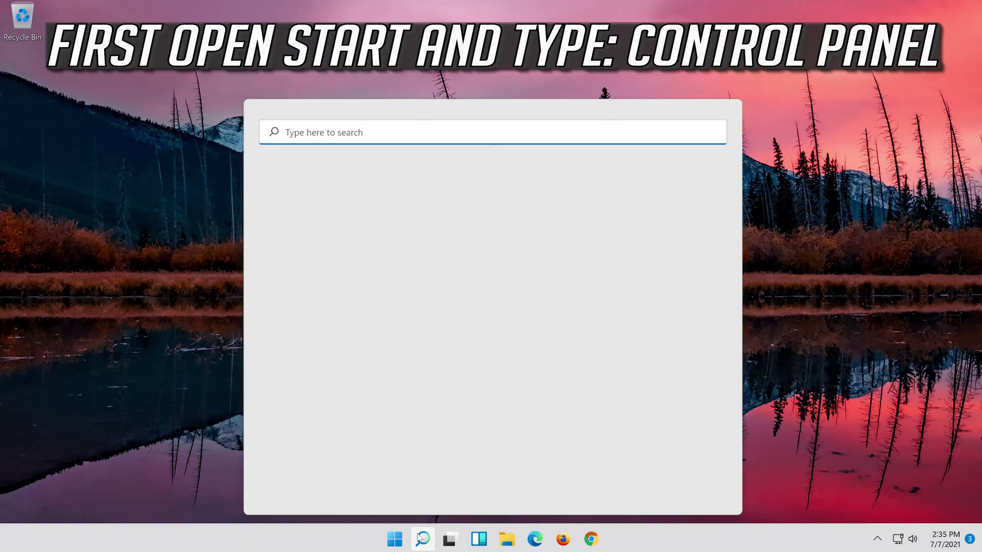
type("control pan")
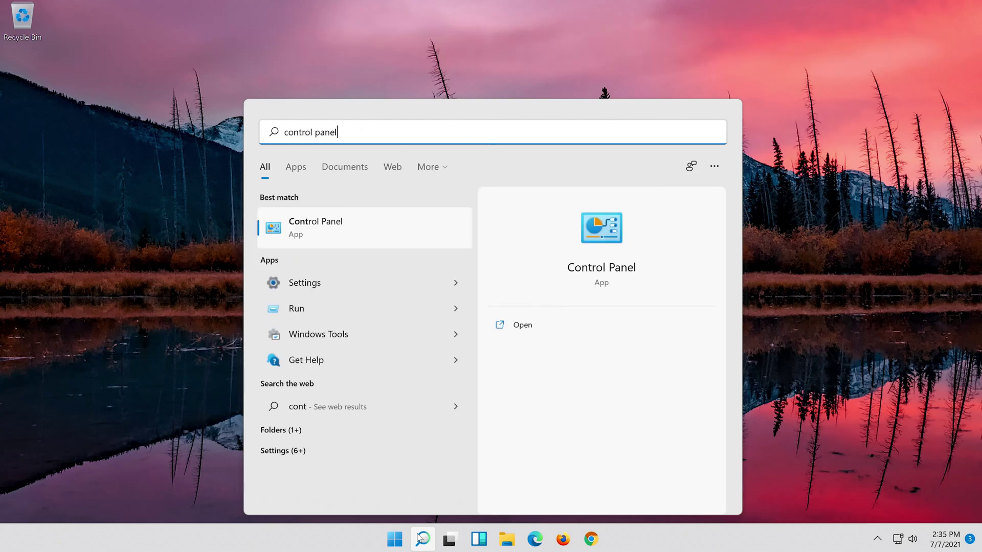
type("el")
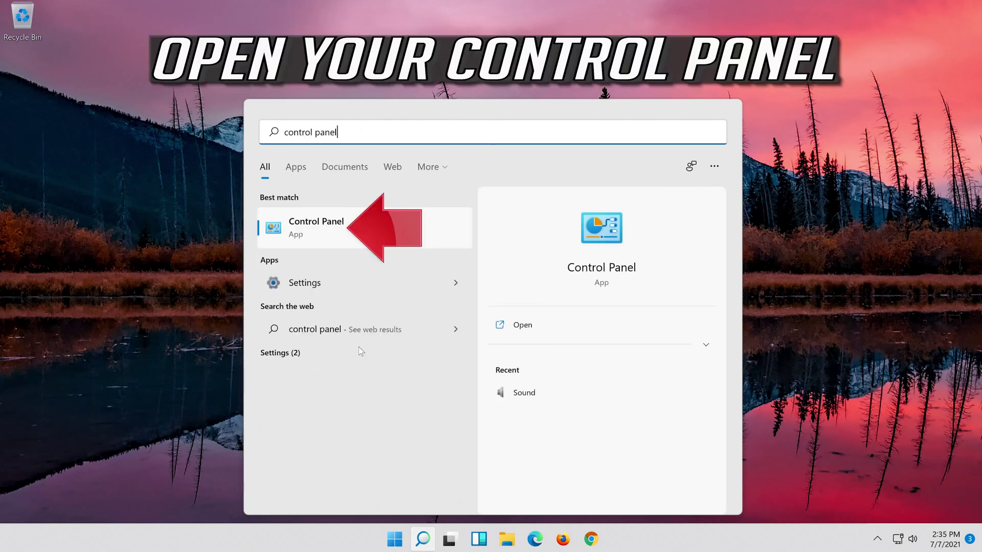
left_click(359, 241)
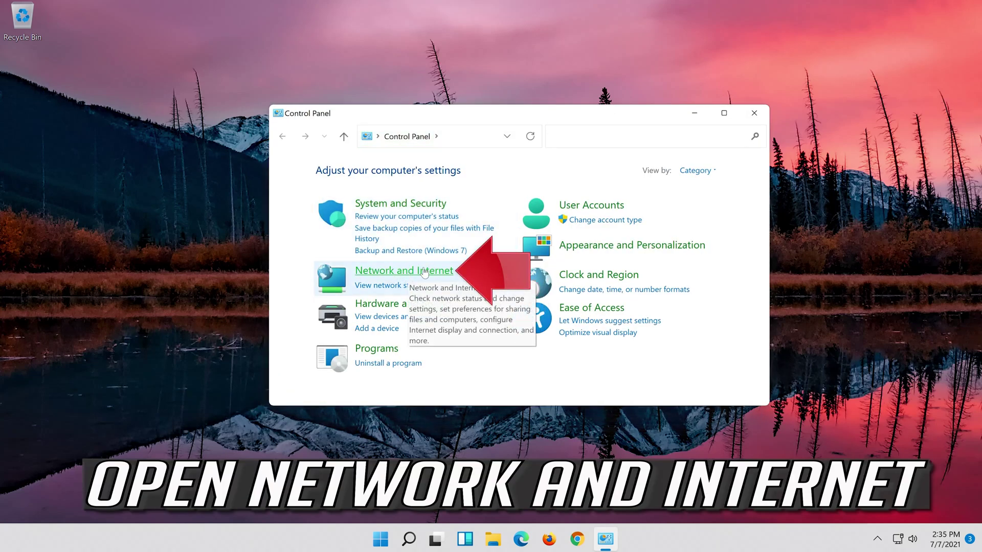
left_click(424, 272)
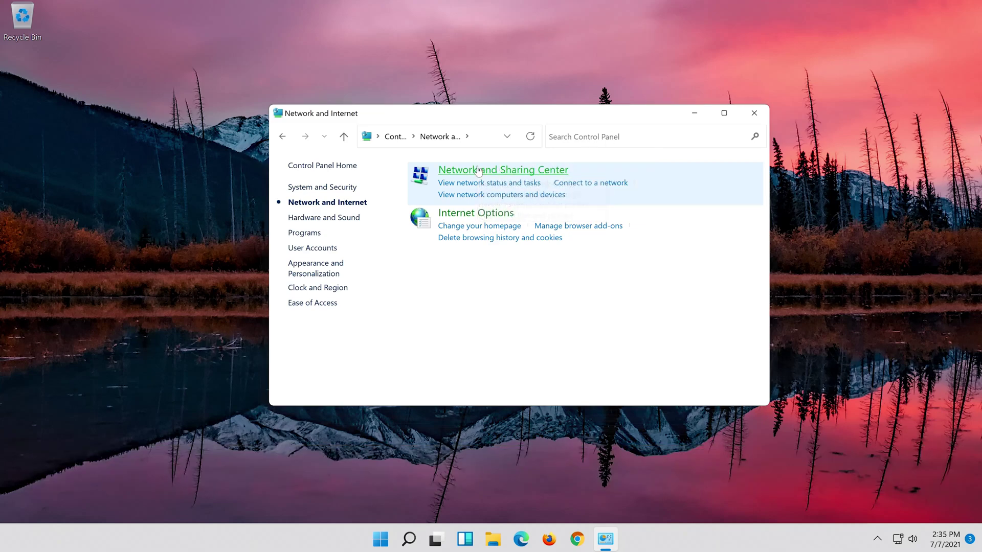
left_click(479, 171)
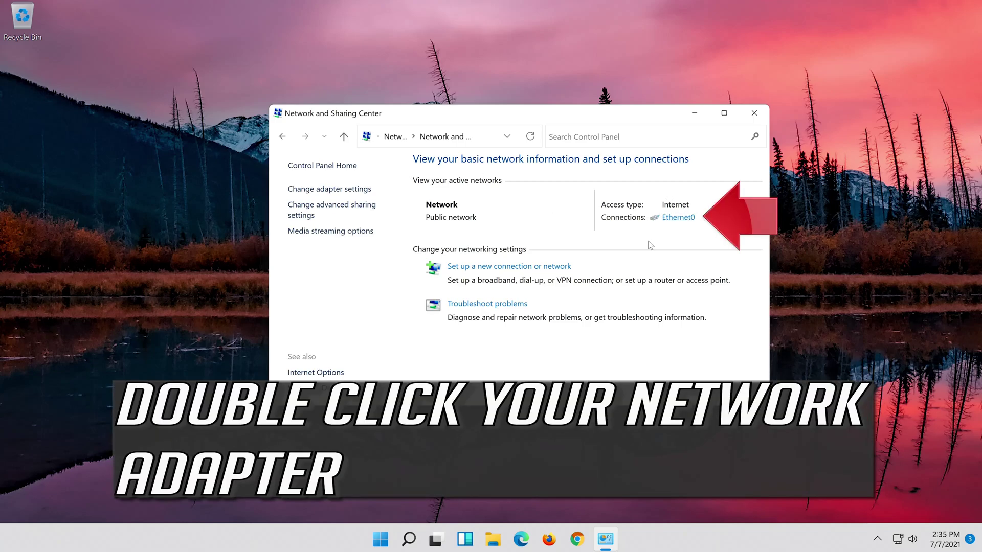
Step: Open the Internet Protocol Version 4 (TCP/IPv4) properties of the Ethernet0 connection
left_click(675, 220)
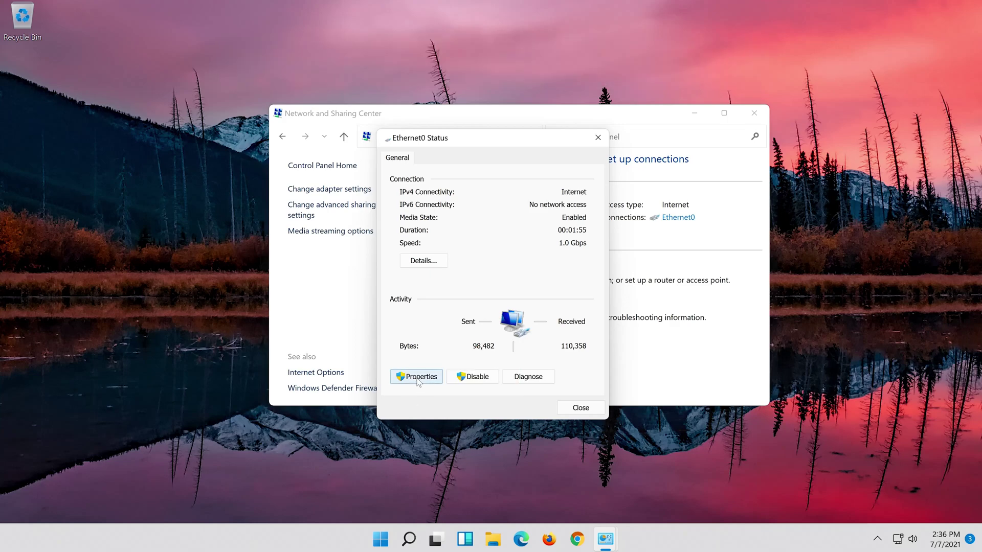
left_click(418, 377)
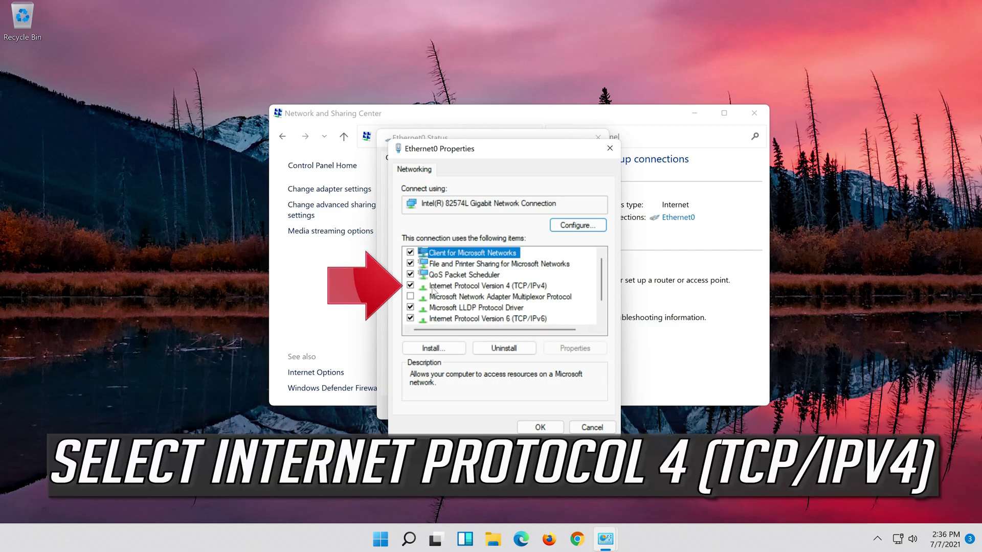
left_click(435, 288)
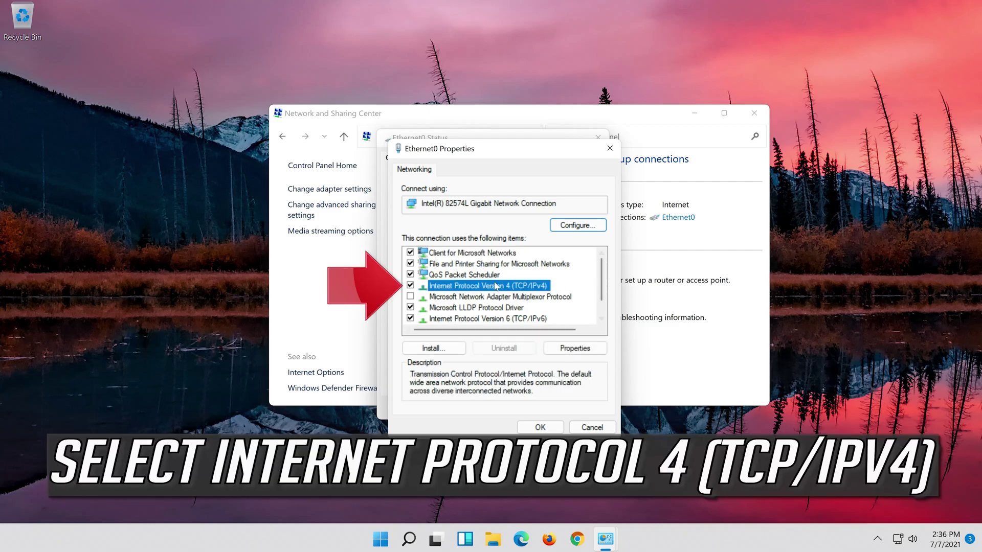
left_click(575, 350)
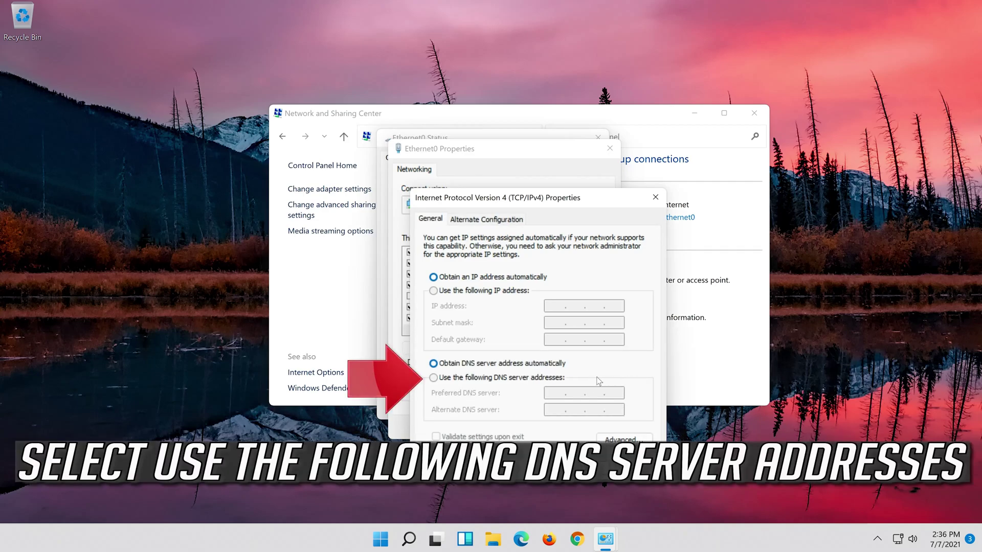
Step: Set Ethernet0's DNS servers to 8.8.8.8 and 8.8.4.4, save, and close the dialogs
left_click(434, 378)
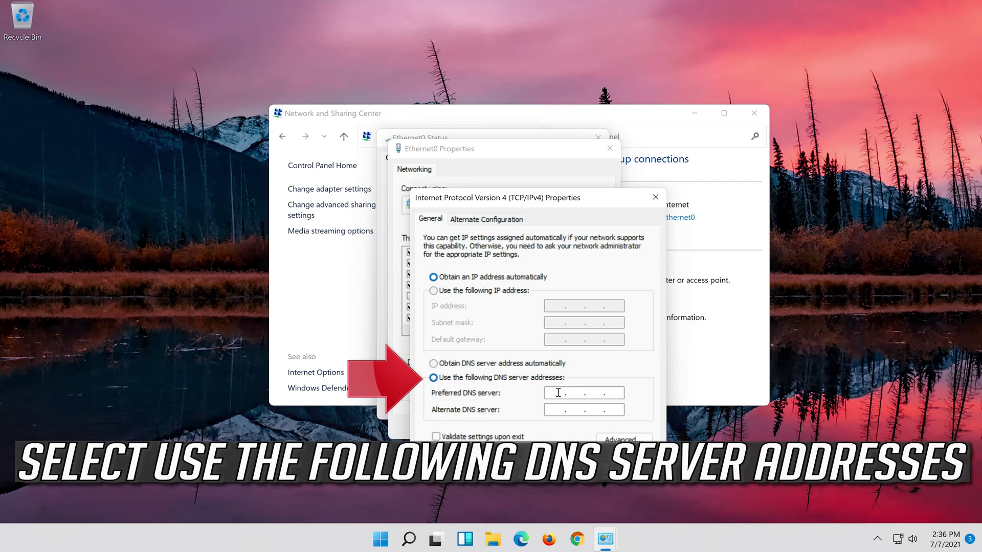
left_click(559, 393)
type("8")
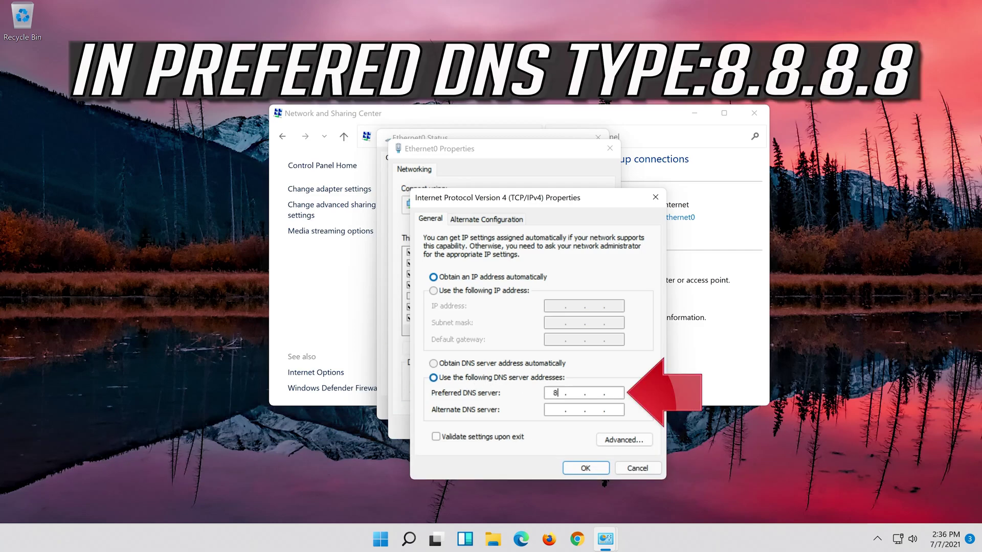
type(".8.8.8")
left_click(557, 409)
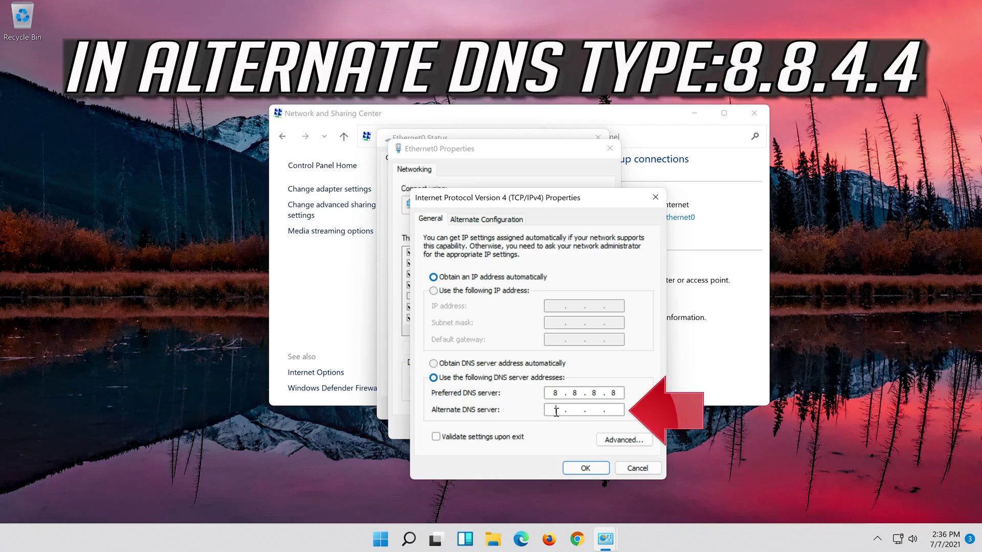
type("8.8.4.4")
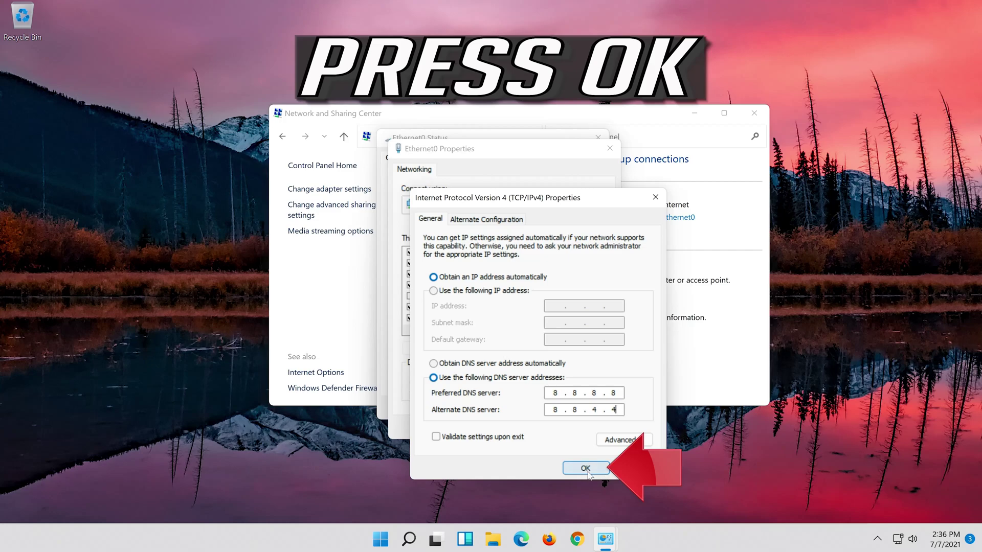
left_click(587, 471)
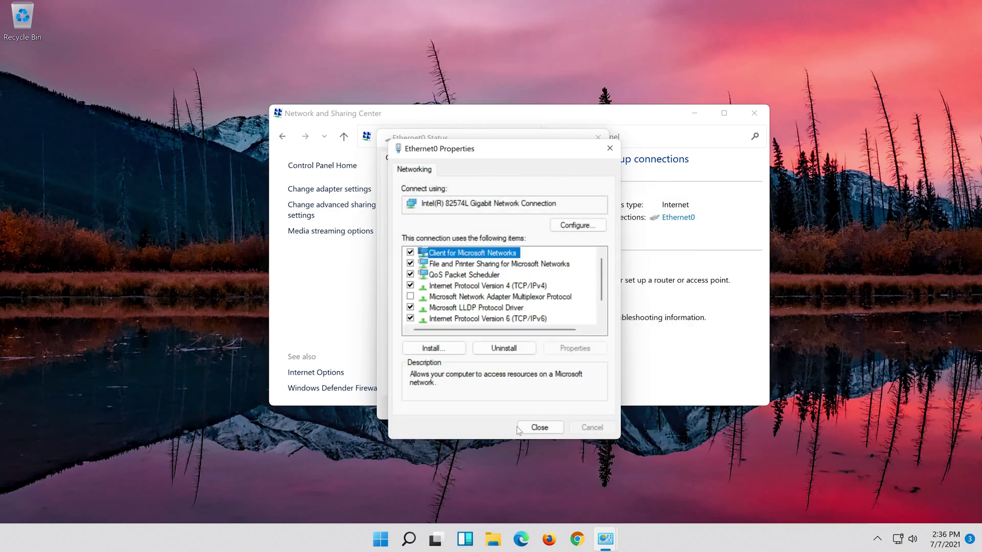
left_click(551, 429)
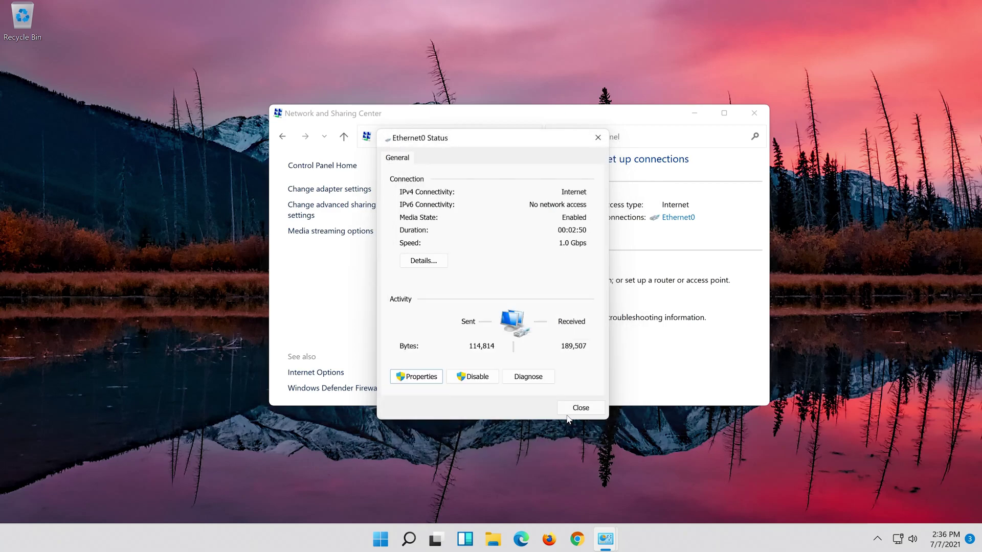
left_click(581, 409)
Step: Close the Network and Sharing Center and open Settings on the Network & internet page
left_click(755, 113)
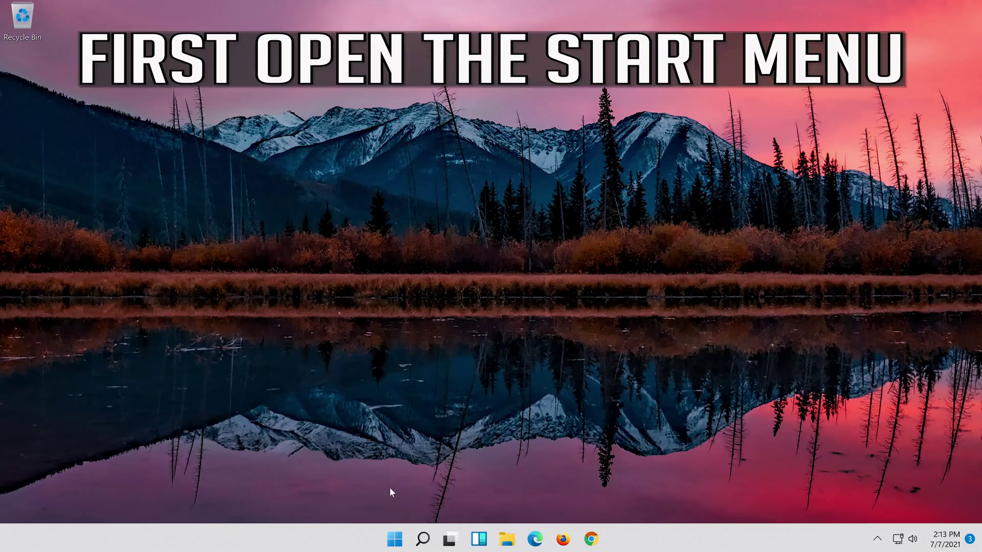
left_click(432, 543)
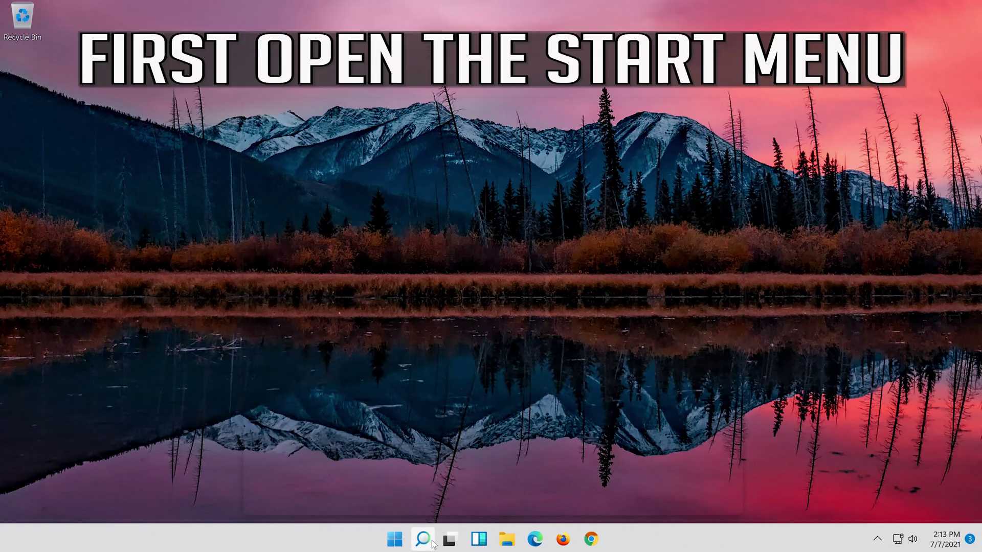
type("settings")
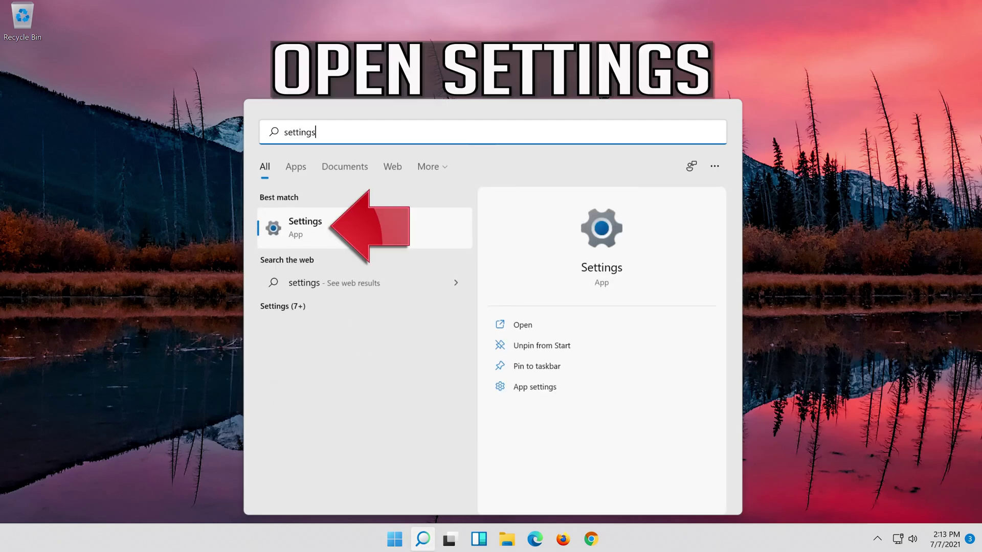
left_click(351, 235)
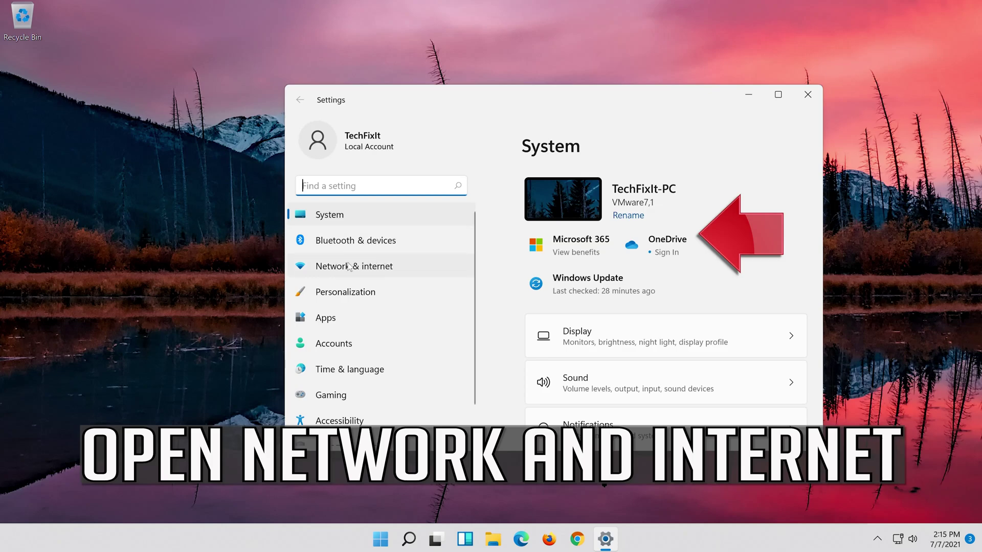
left_click(380, 269)
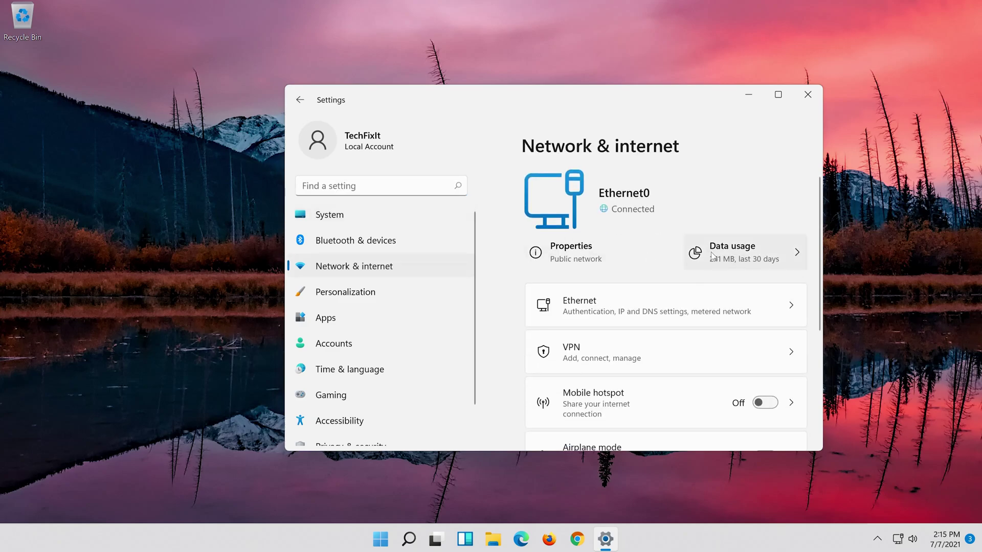
scroll(705, 257, "down", 5)
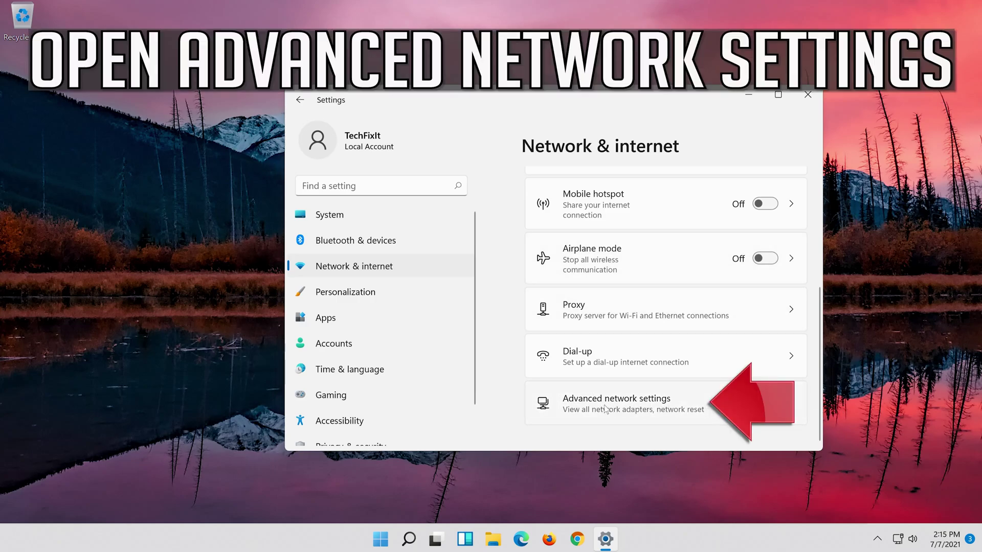
Step: Reset all network adapters via Advanced network settings > Network reset, confirming with Yes
left_click(603, 409)
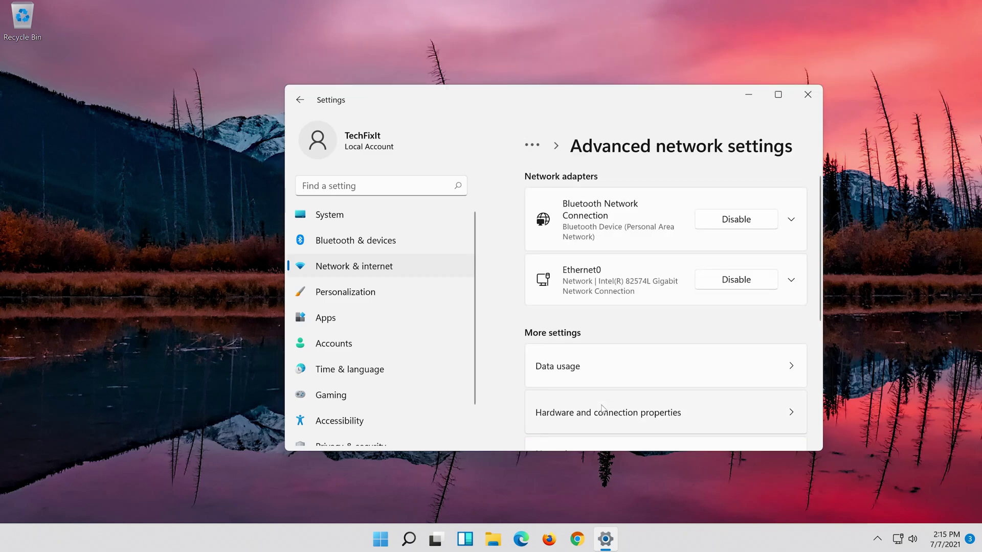
scroll(602, 409, "down", 5)
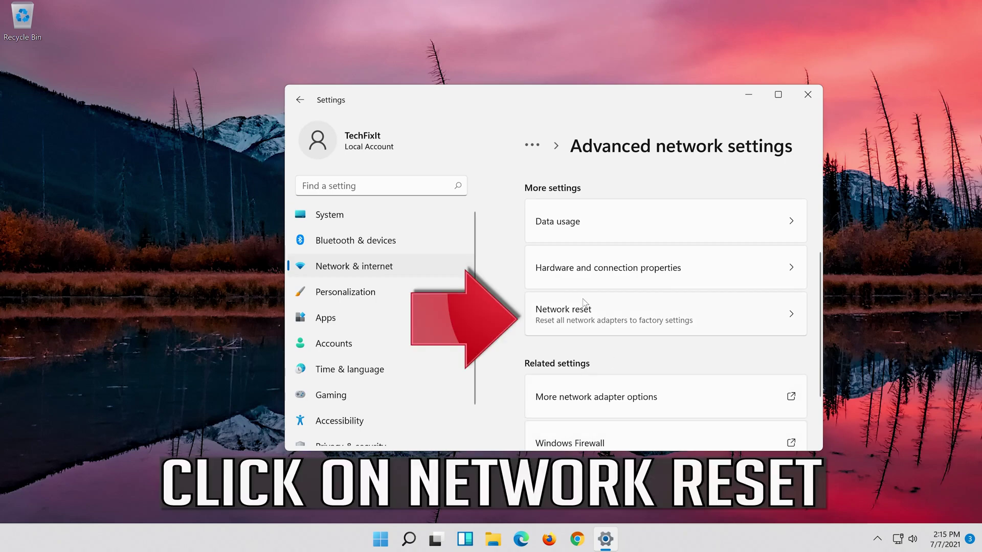
left_click(671, 309)
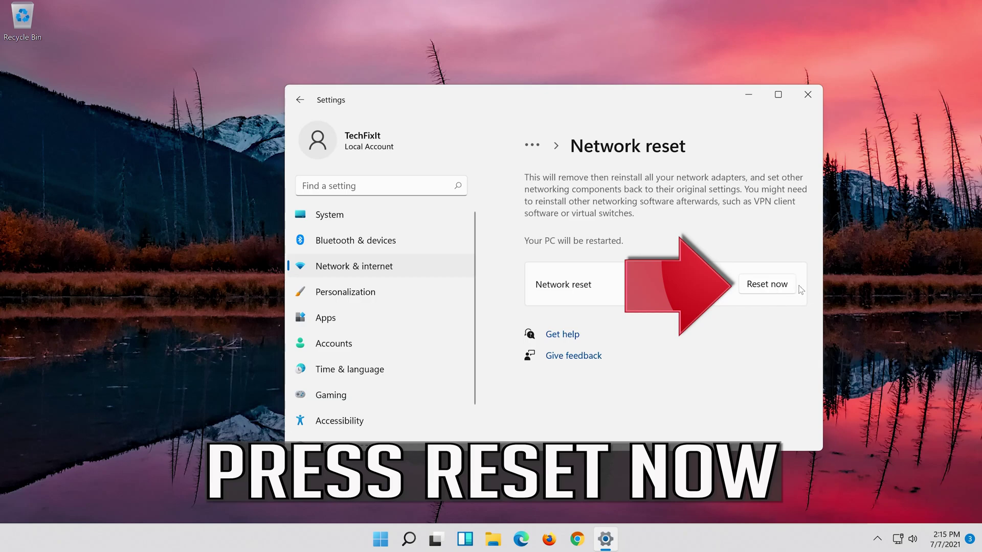
left_click(772, 282)
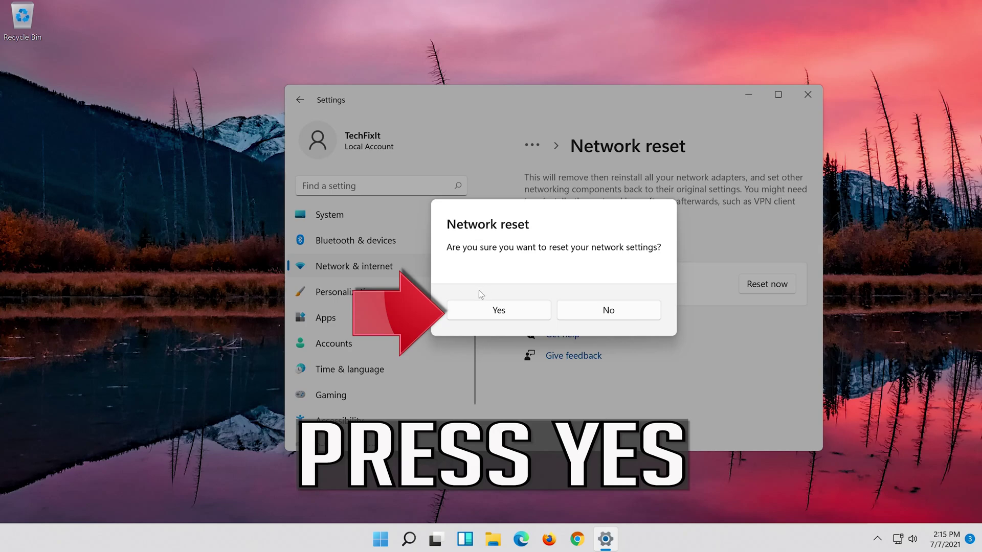
left_click(507, 313)
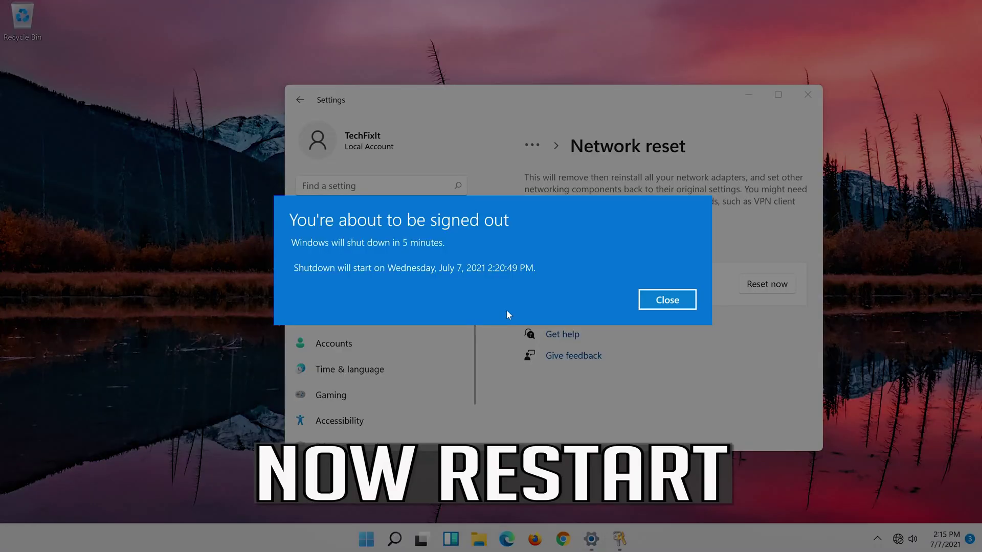
Step: Dismiss the sign-out notice, close Settings, and restart the PC from Start > Power
left_click(664, 305)
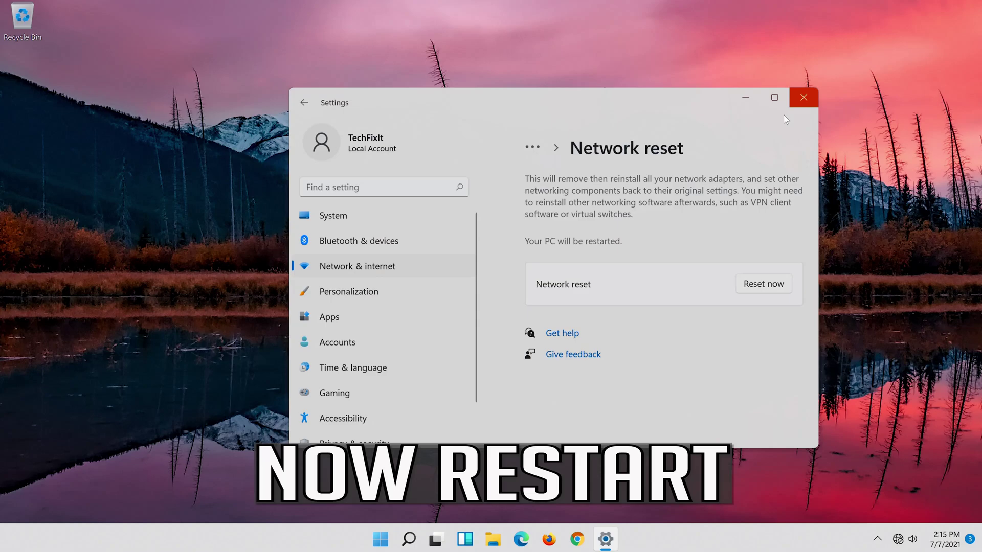
left_click(803, 97)
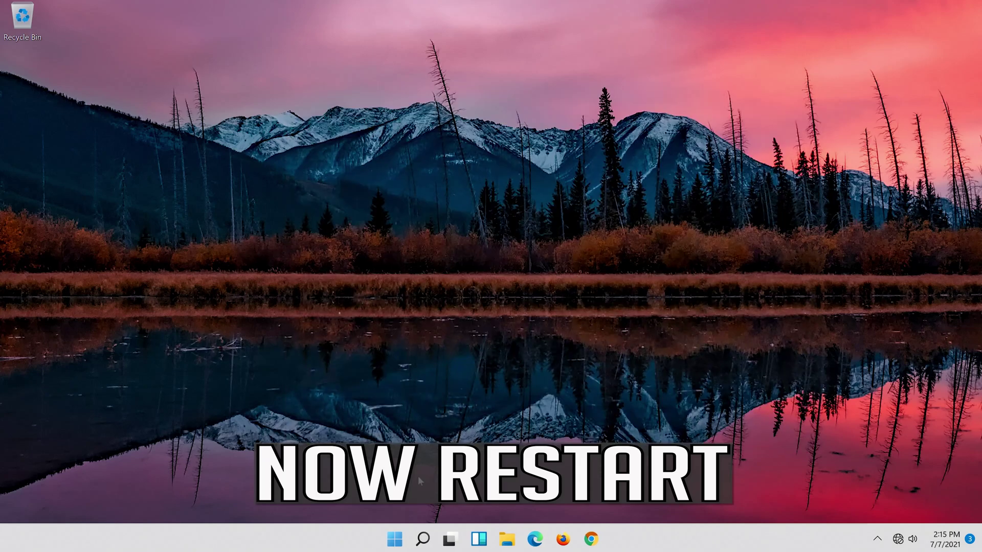
left_click(385, 548)
left_click(652, 495)
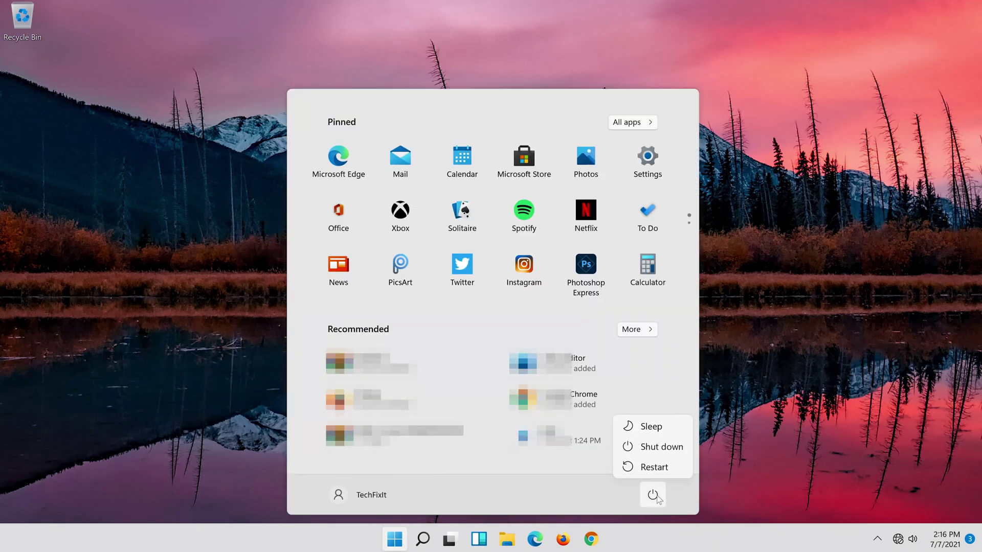
left_click(660, 467)
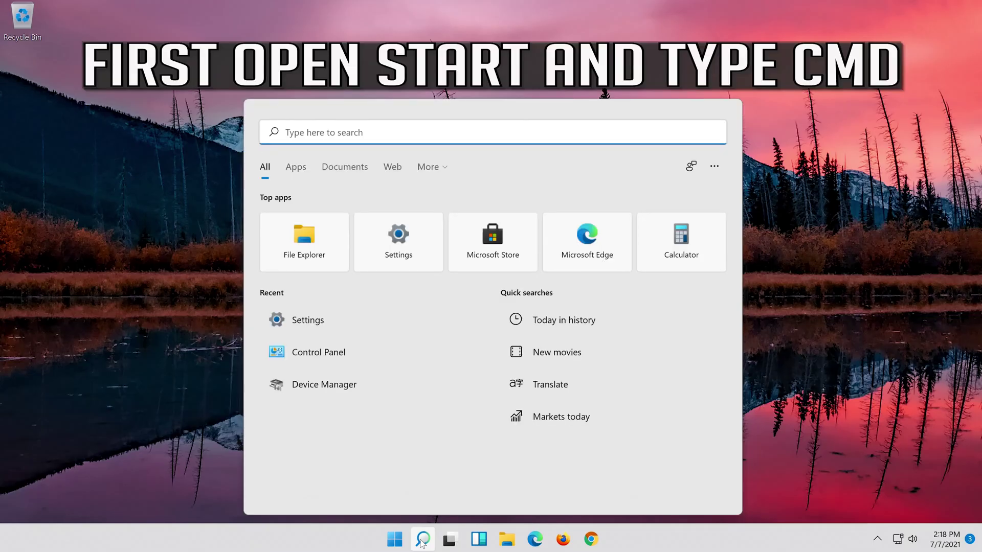
Step: Launch Command Prompt as administrator from a 'cmd' search
type("cmd")
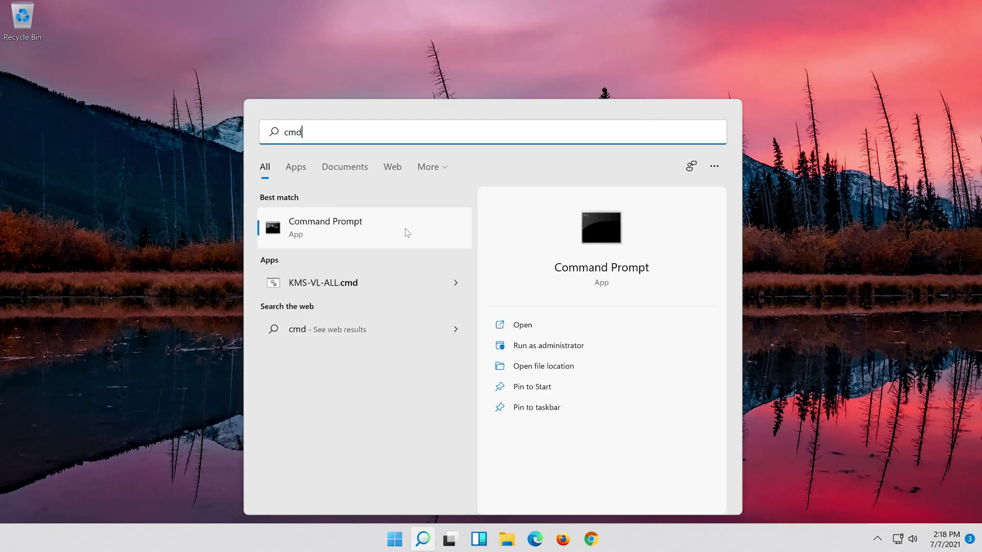
right_click(405, 229)
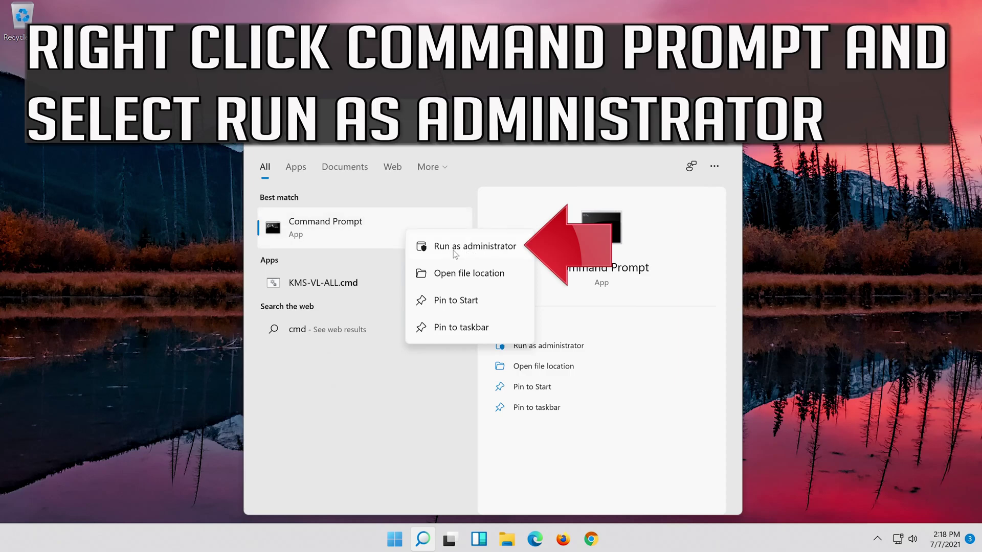
left_click(487, 249)
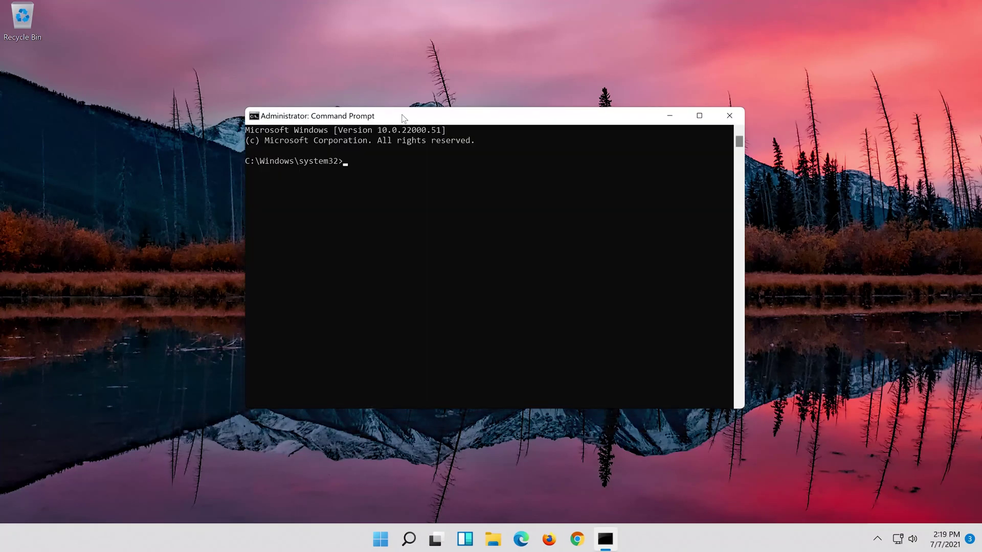
Step: Run netsh int ip reset c:\resetlog.txt, netsh winsock reset and ipconfig /flushdns, then exit
type("n")
type("e")
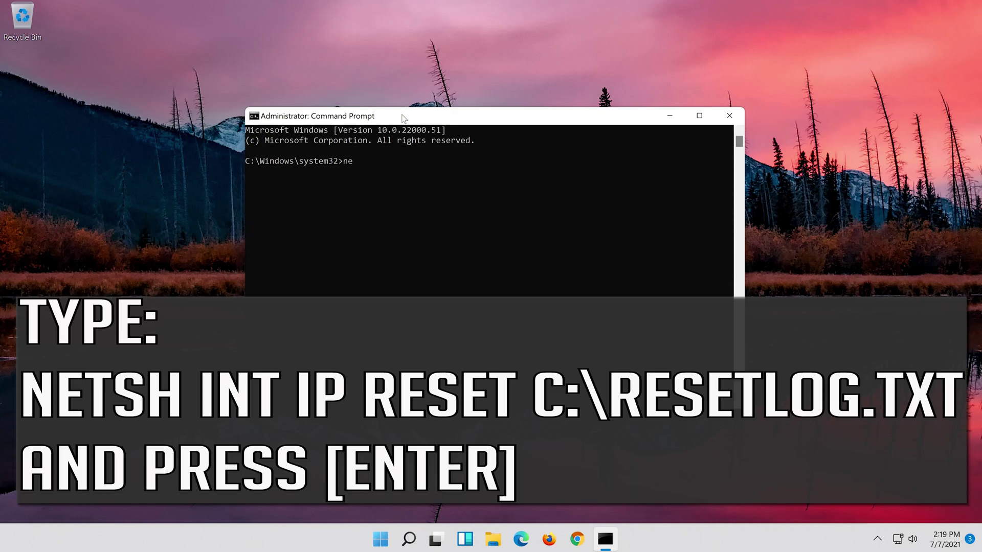
type("tsh int ip reset c:\\reset")
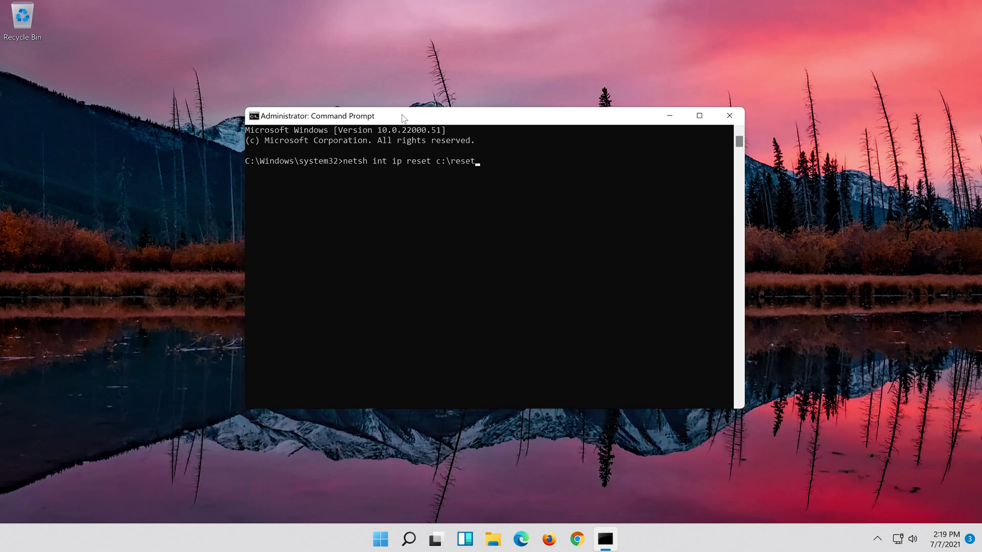
type("log.txt")
key("Return")
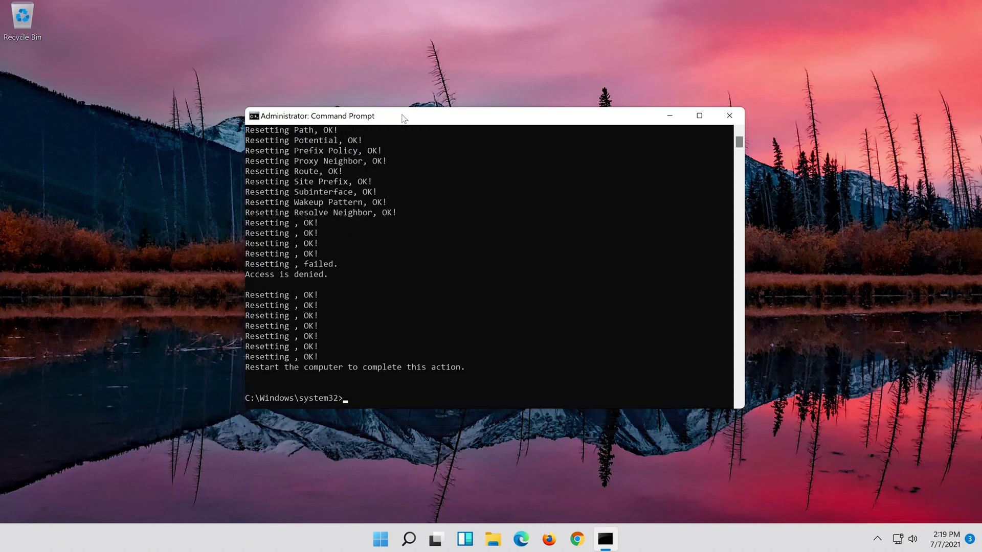
type("n")
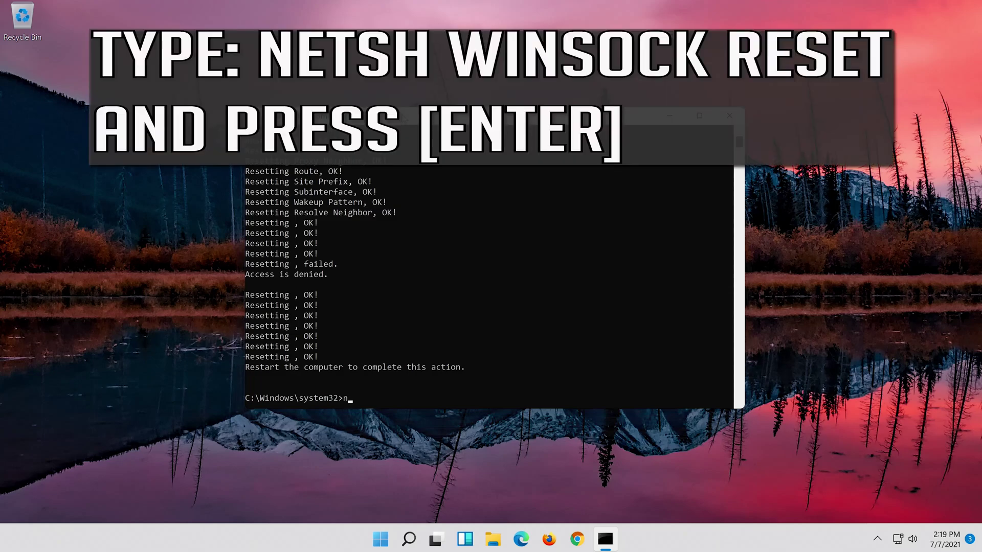
type("retsh winsock reset")
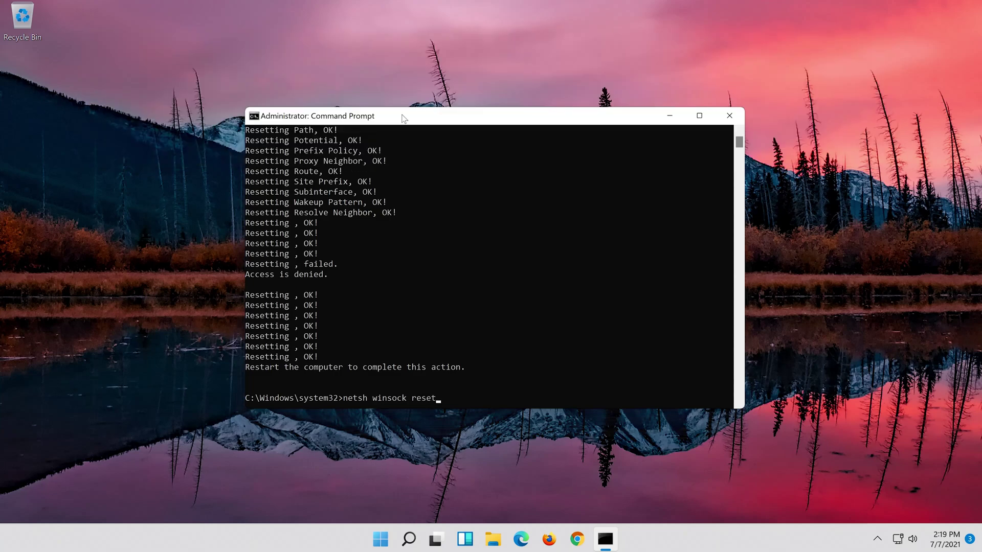
key("Return")
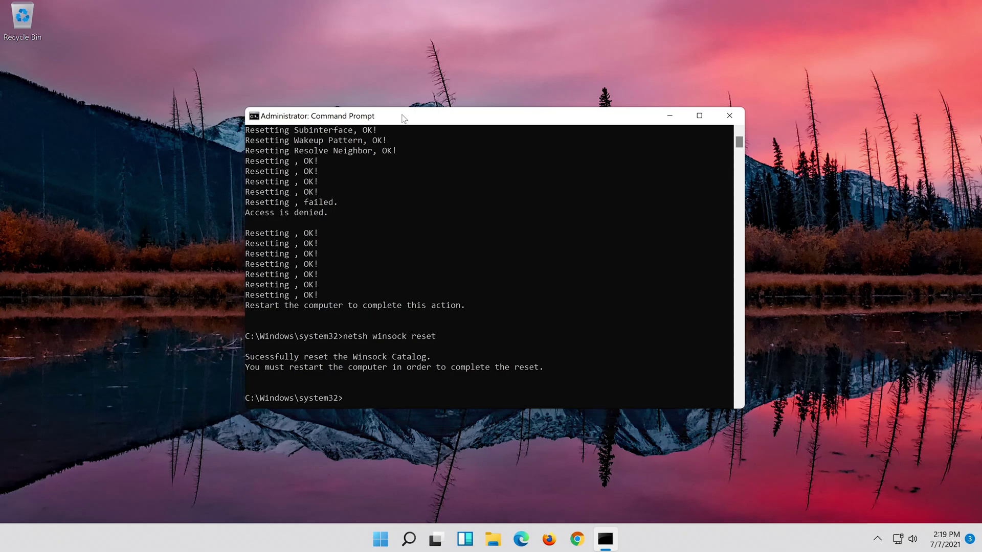
type("ipconfig")
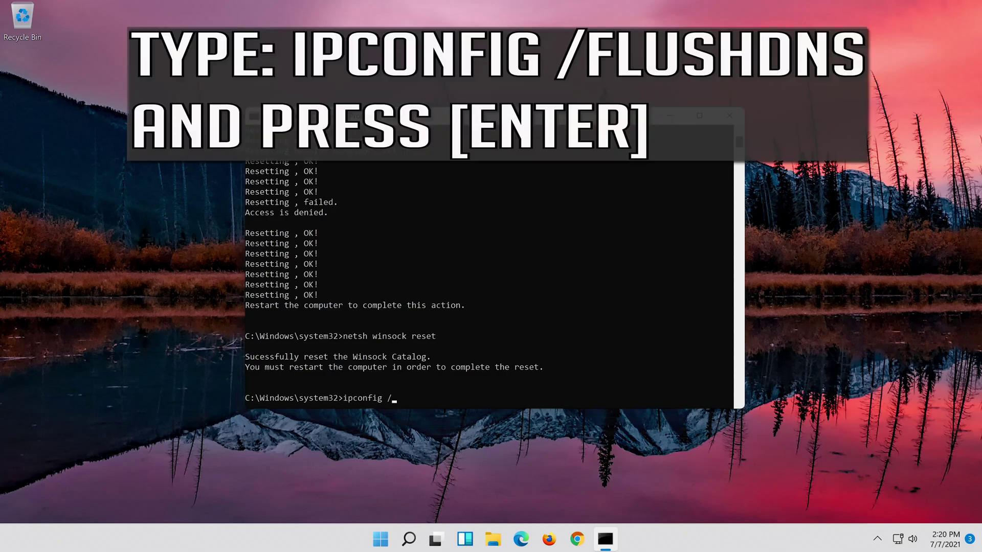
type(" /flushdns")
key("Return")
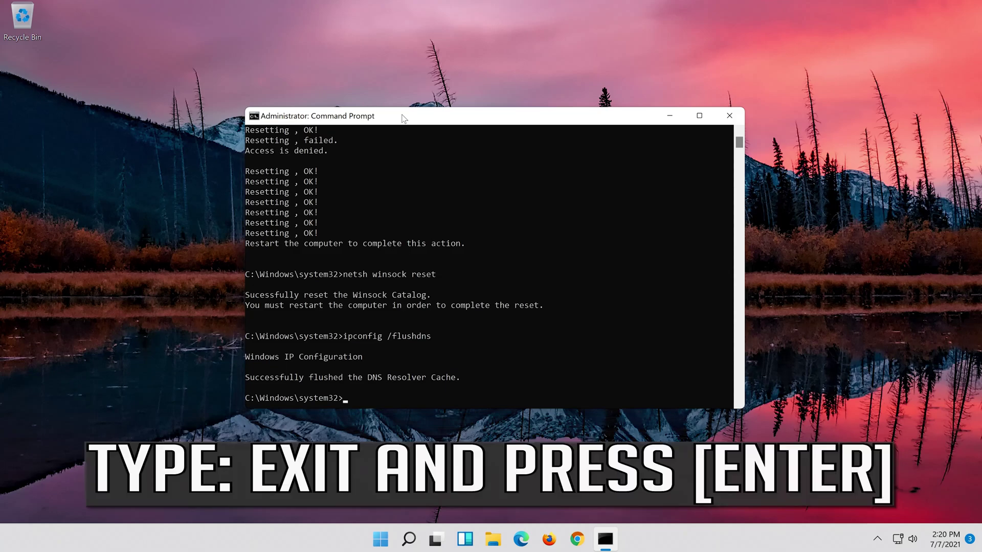
type("exit")
key("Return")
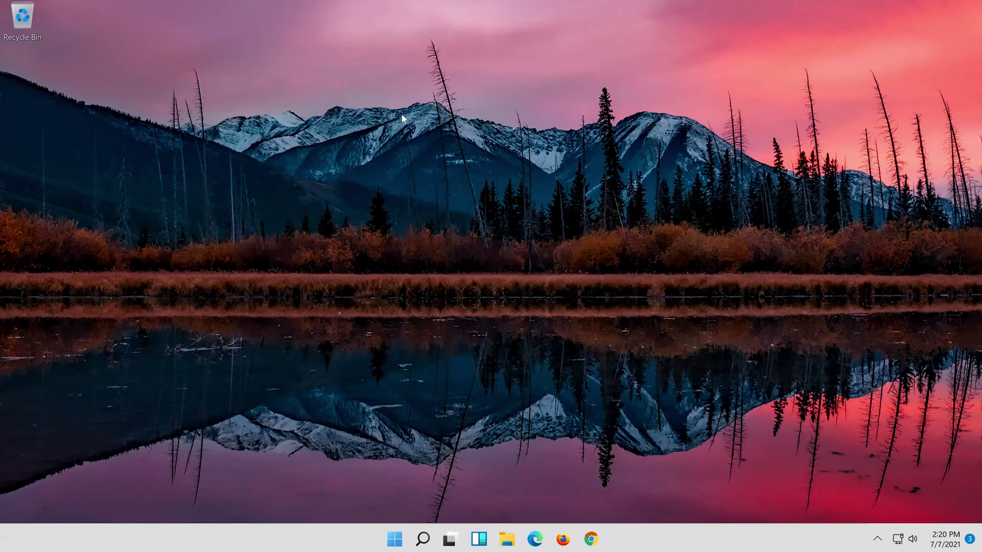
Step: Restart the computer from the Start menu's Power button
left_click(402, 546)
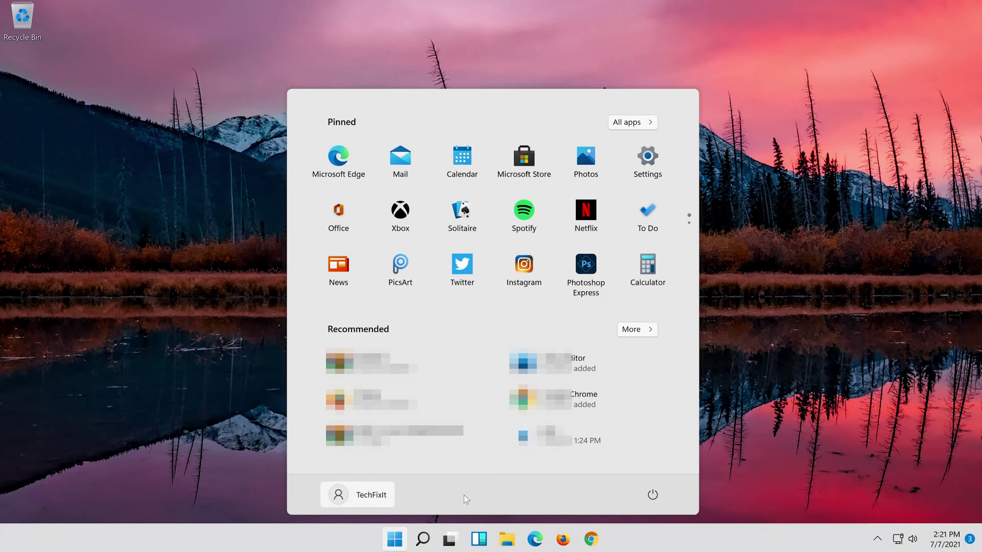
left_click(652, 497)
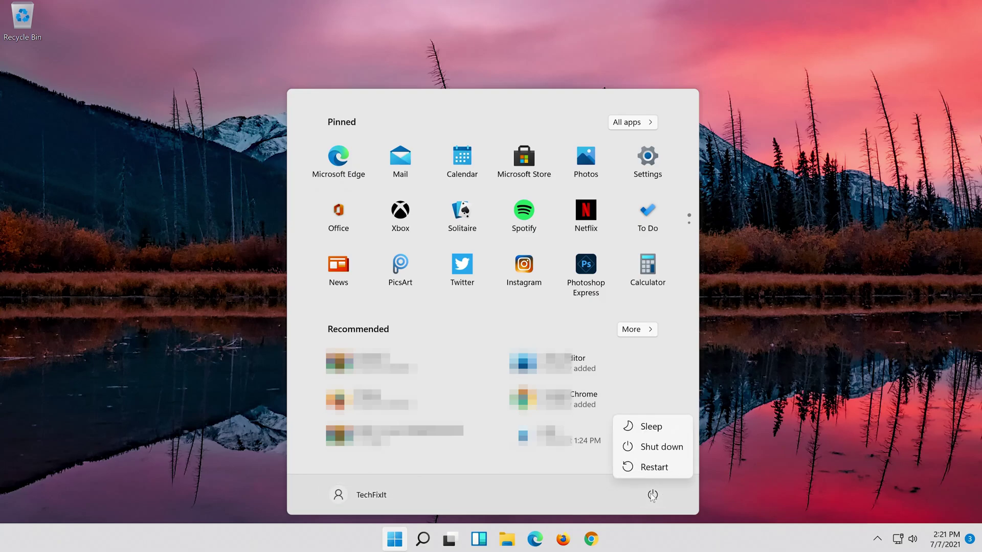
left_click(651, 467)
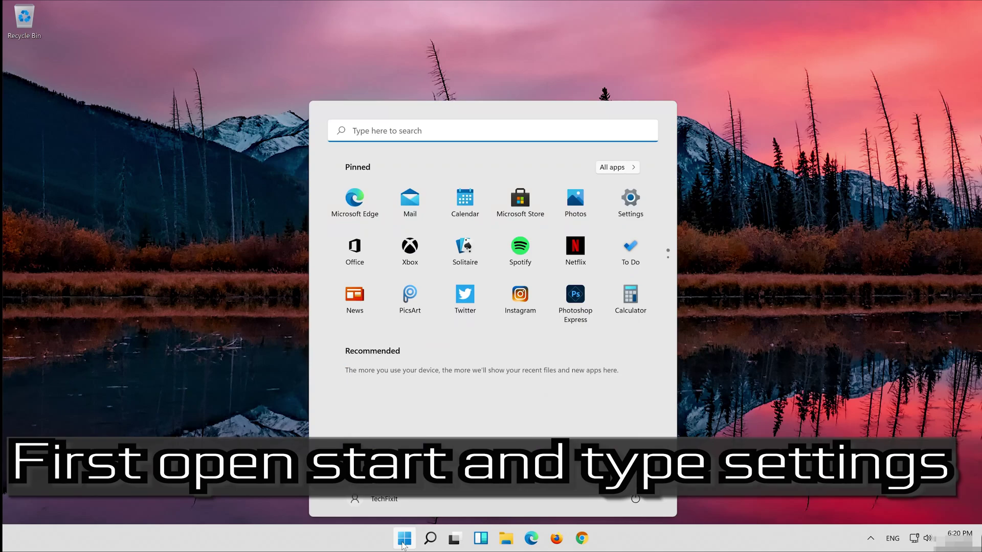
Step: Search 'settings' in Start and launch the Settings app
type("settin")
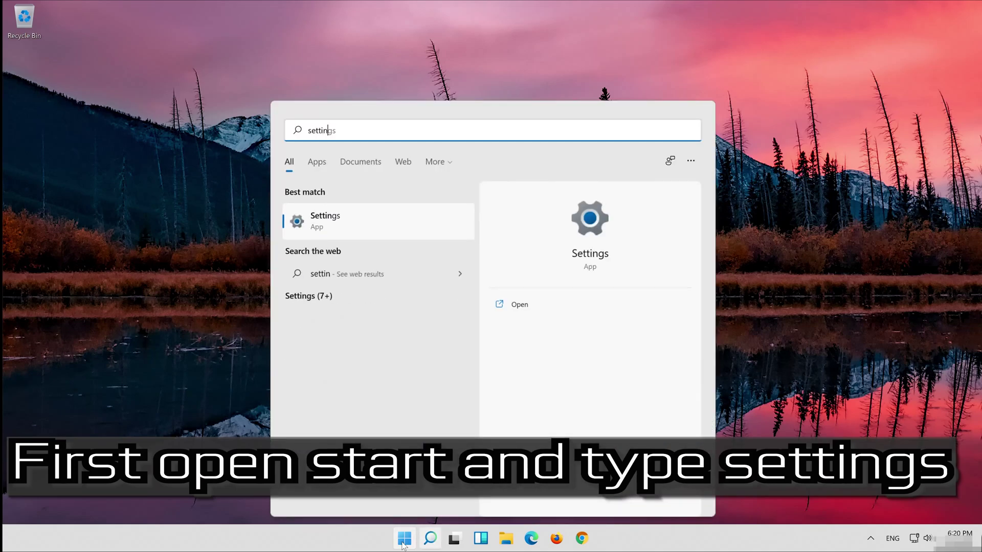
type("gs")
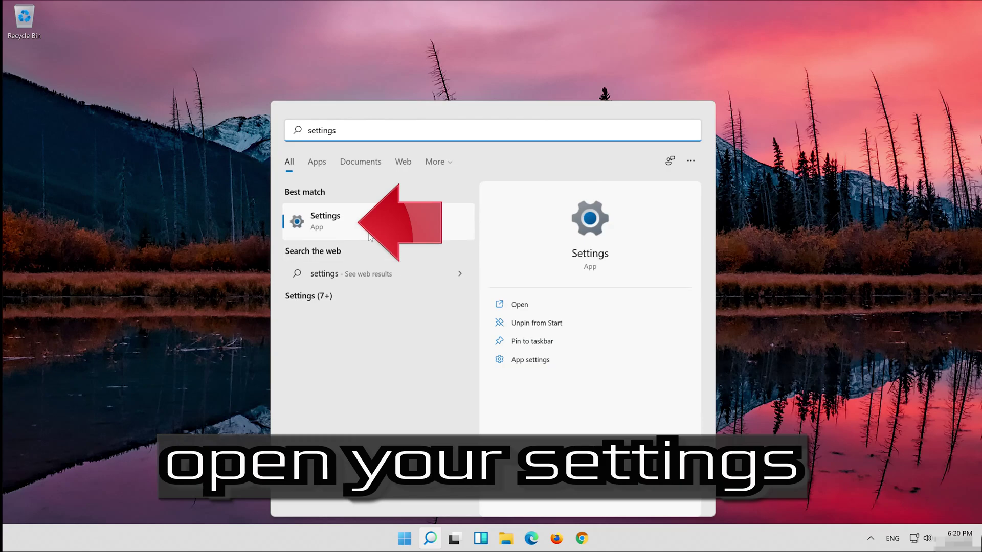
left_click(369, 236)
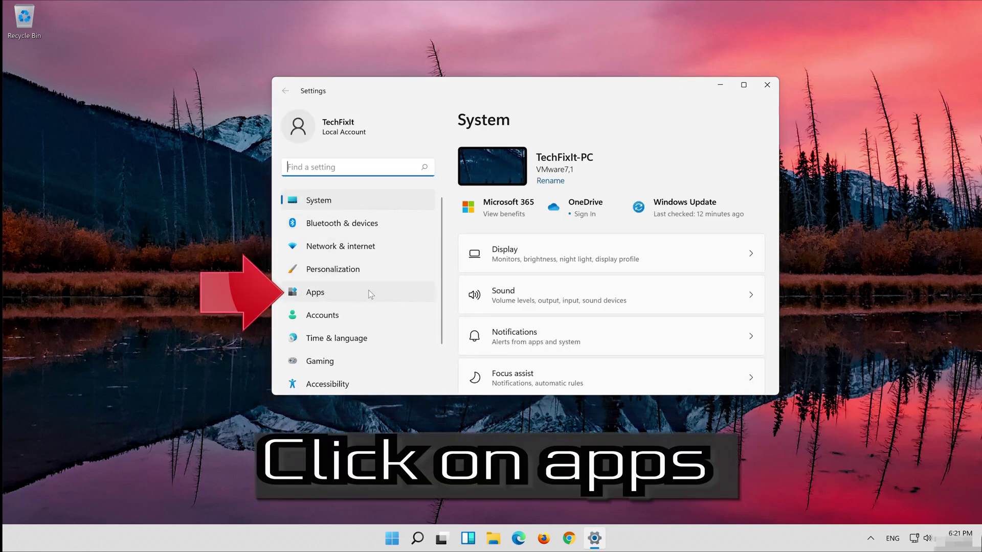
Step: Go to Apps & features and open the options menu for Microsoft Store (2.31 MB)
left_click(342, 299)
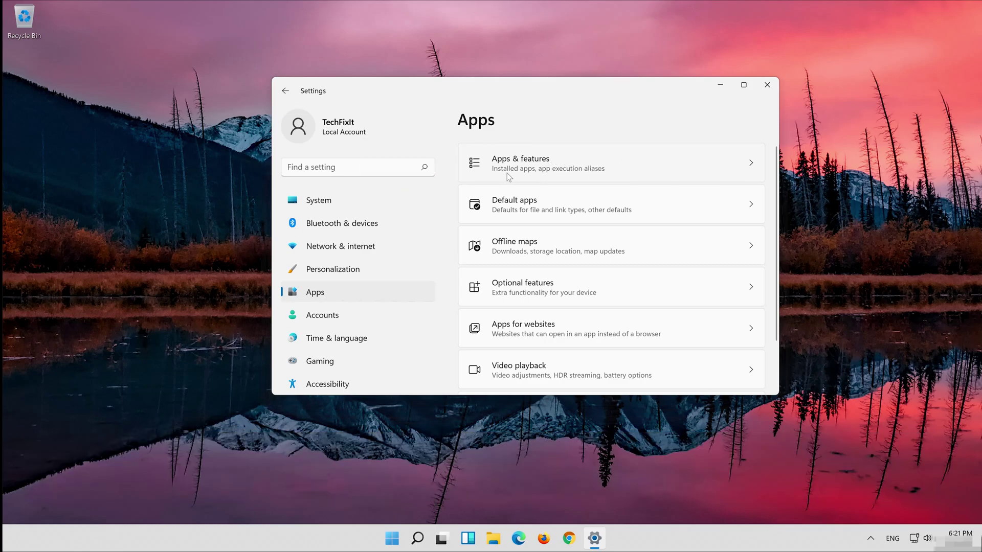
left_click(507, 173)
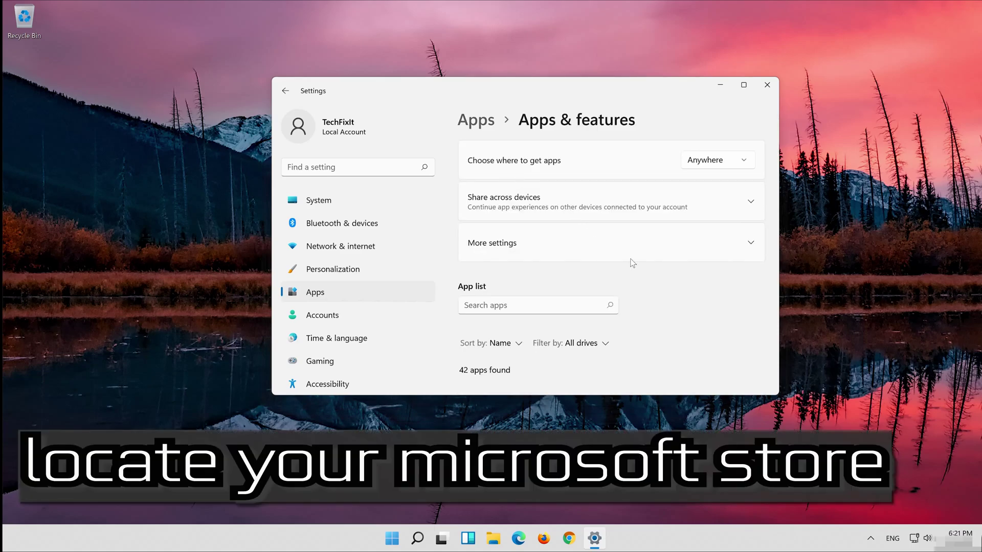
scroll(620, 274, "down", 10)
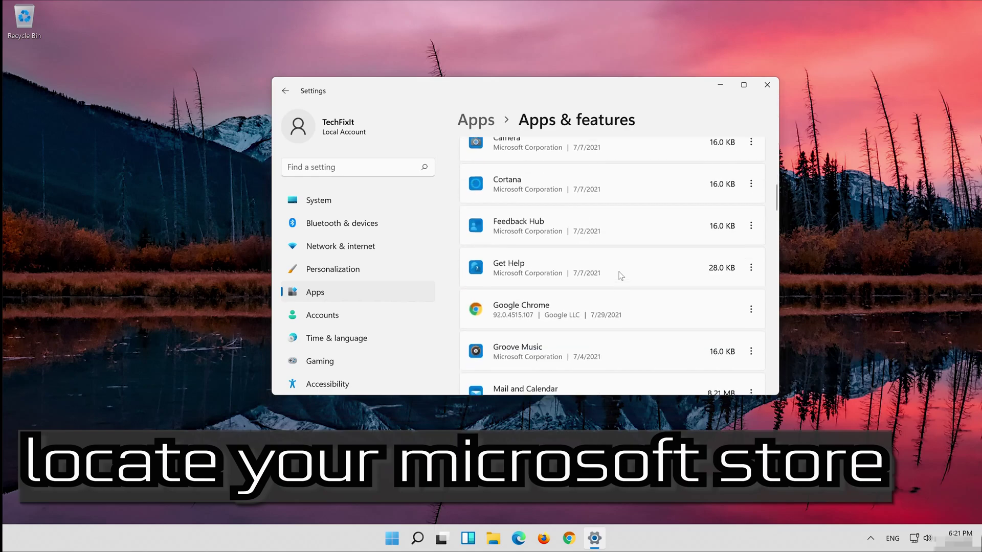
scroll(620, 275, "down", 5)
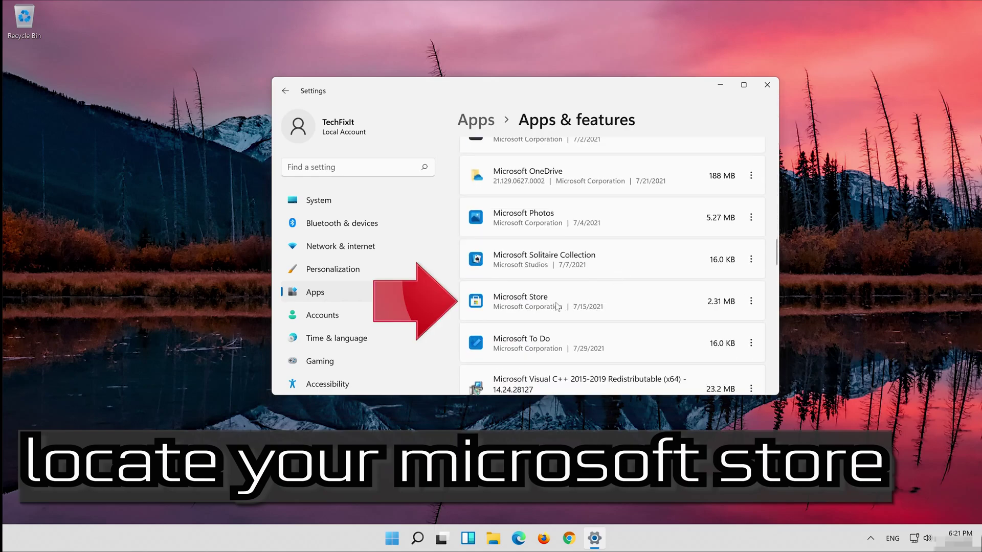
left_click(751, 301)
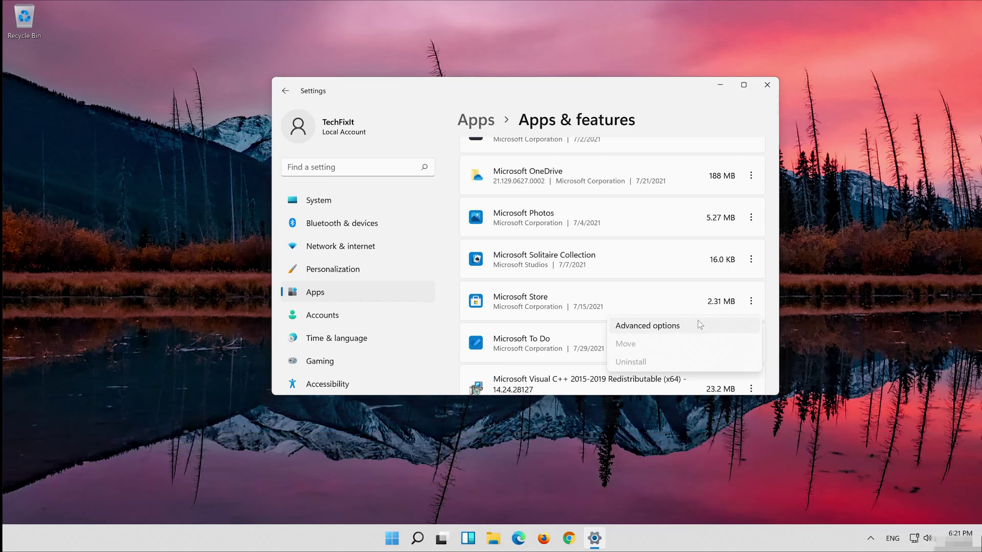
Step: Open Microsoft Store's advanced options and repair the app
left_click(699, 324)
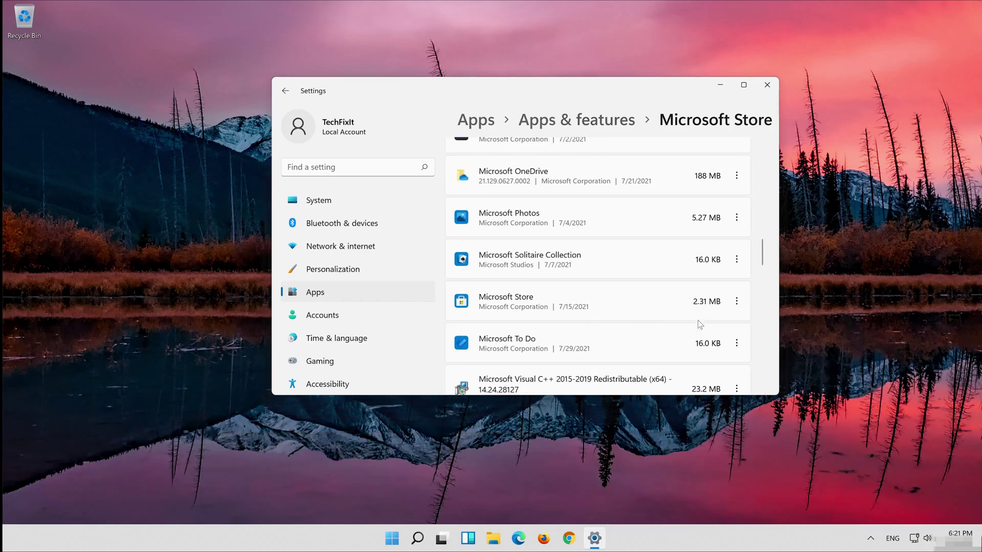
scroll(634, 256, "down", 6)
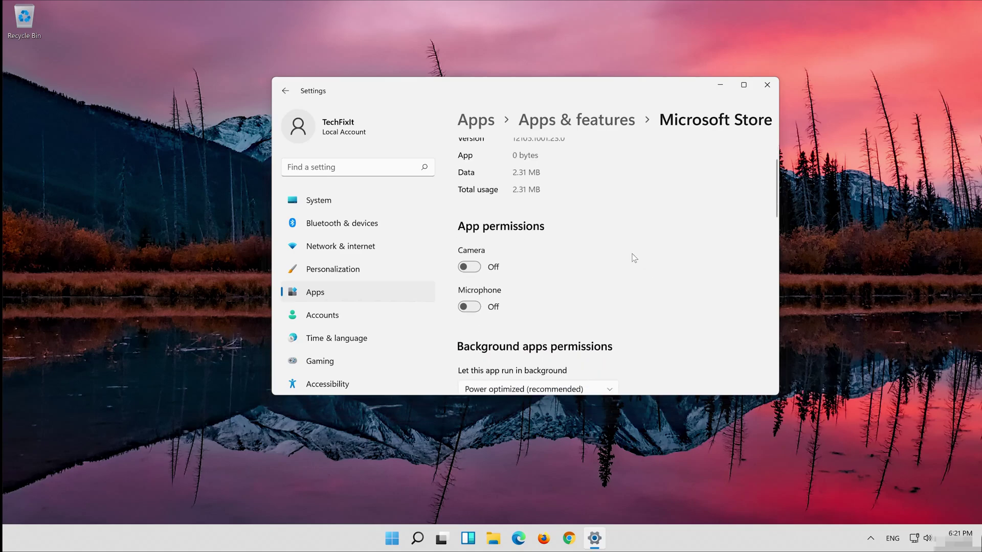
scroll(640, 259, "down", 5)
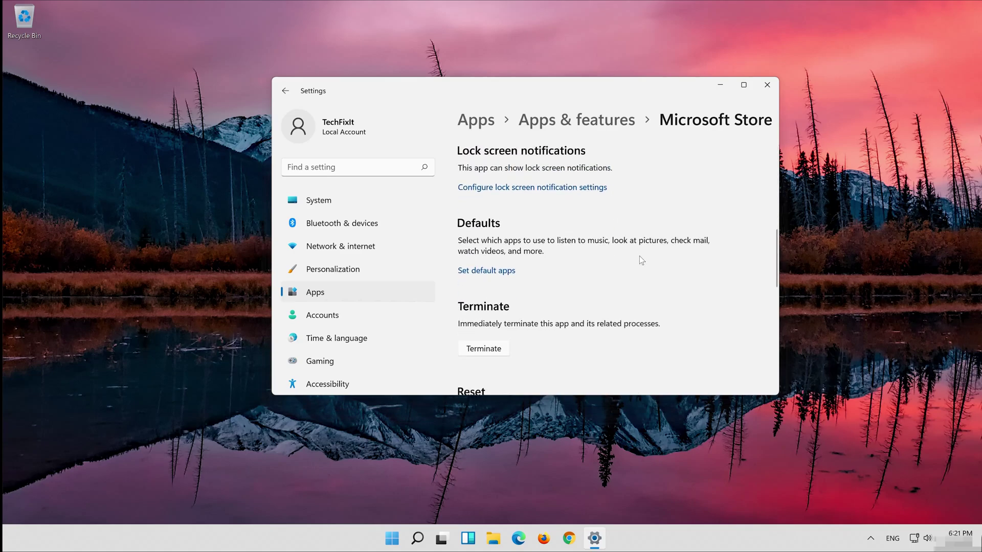
scroll(652, 255, "down", 1)
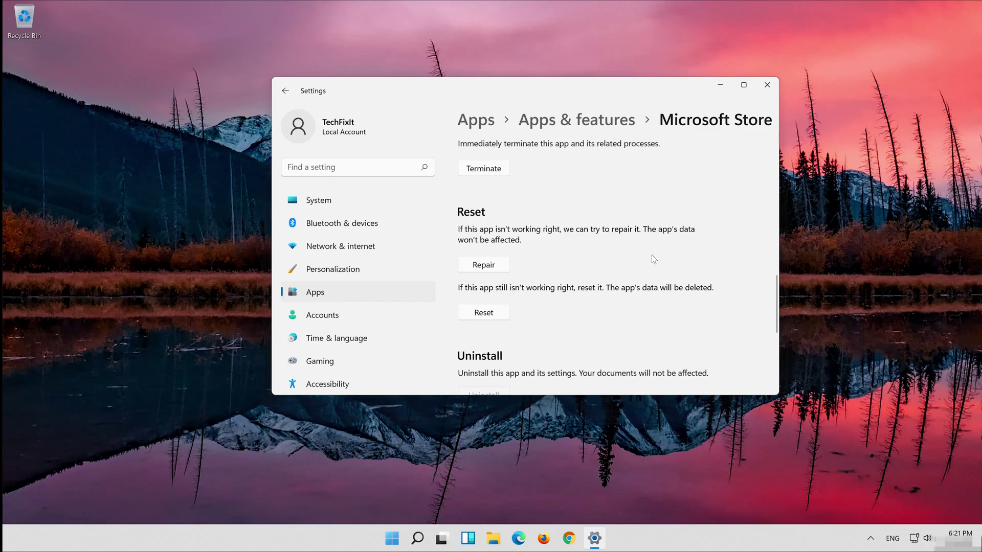
left_click(477, 265)
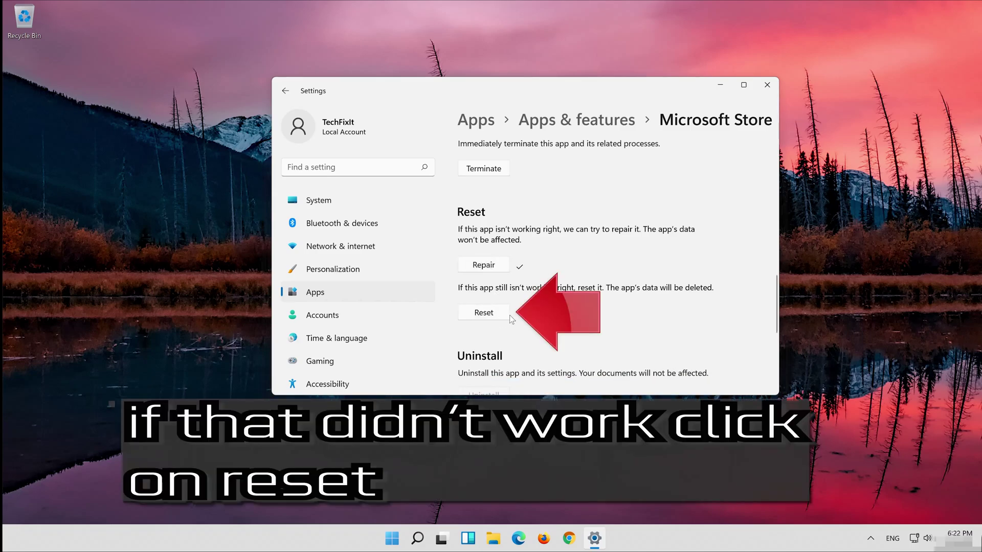
Step: Reset the Microsoft Store app, confirming deletion of its data
left_click(479, 313)
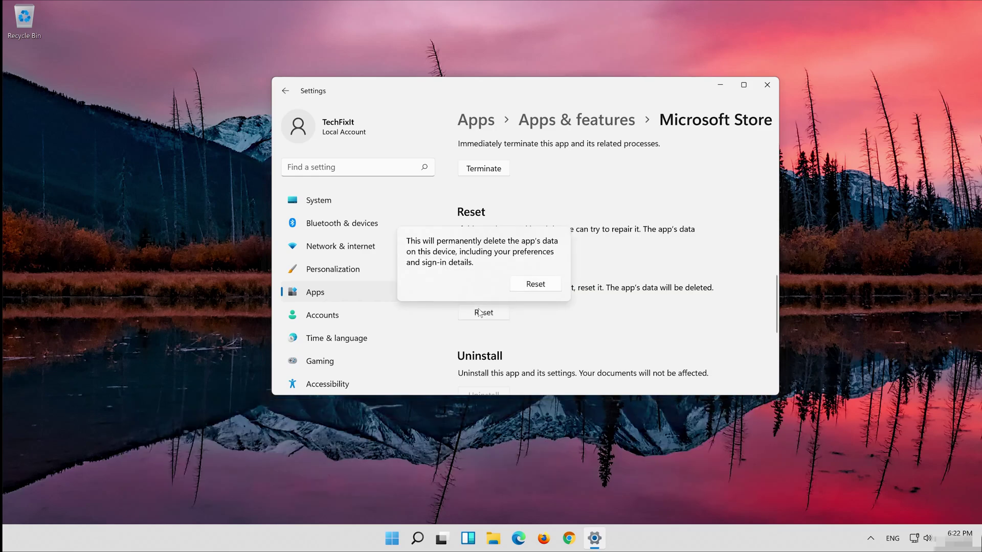
left_click(535, 289)
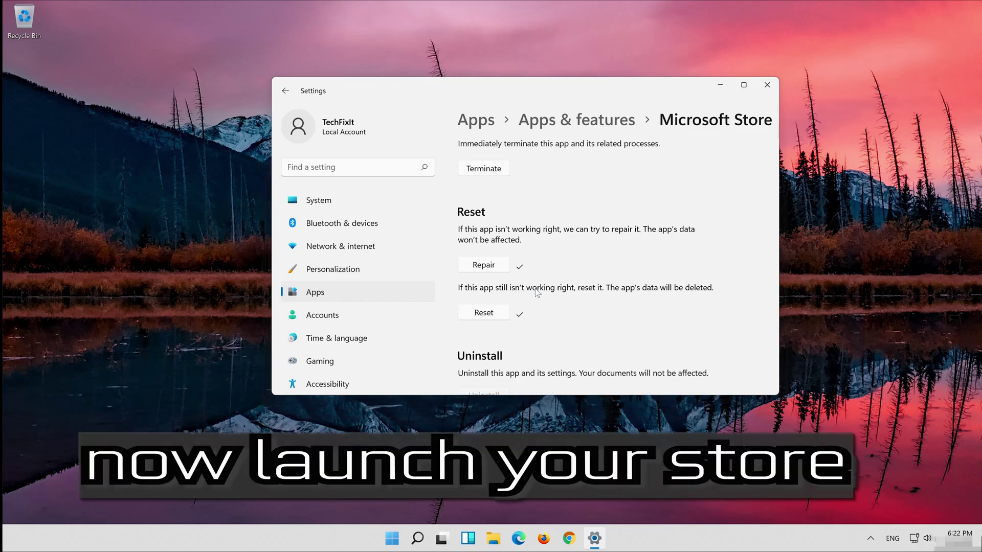
scroll(537, 292, "up", 3)
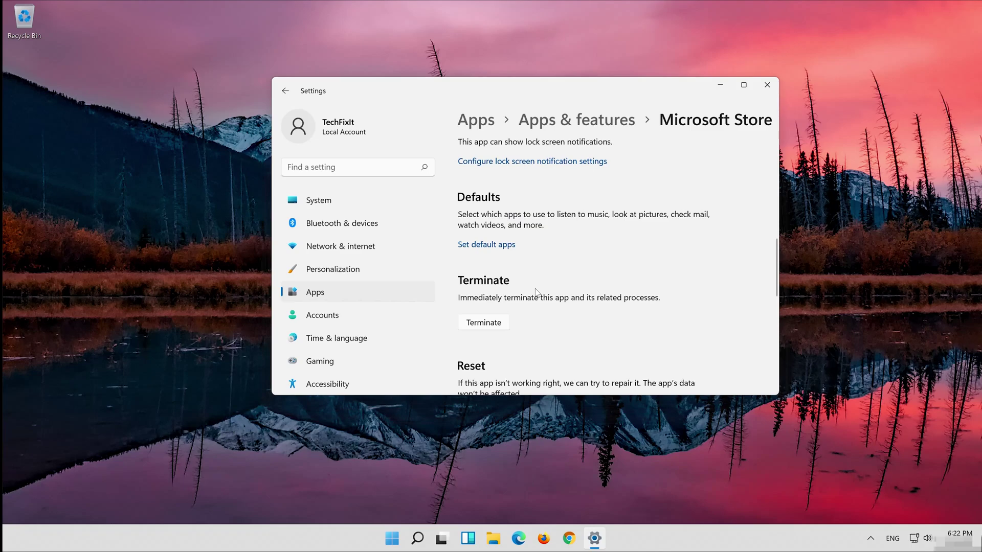
Step: Close Settings and launch Microsoft Store from Start to test it
left_click(767, 86)
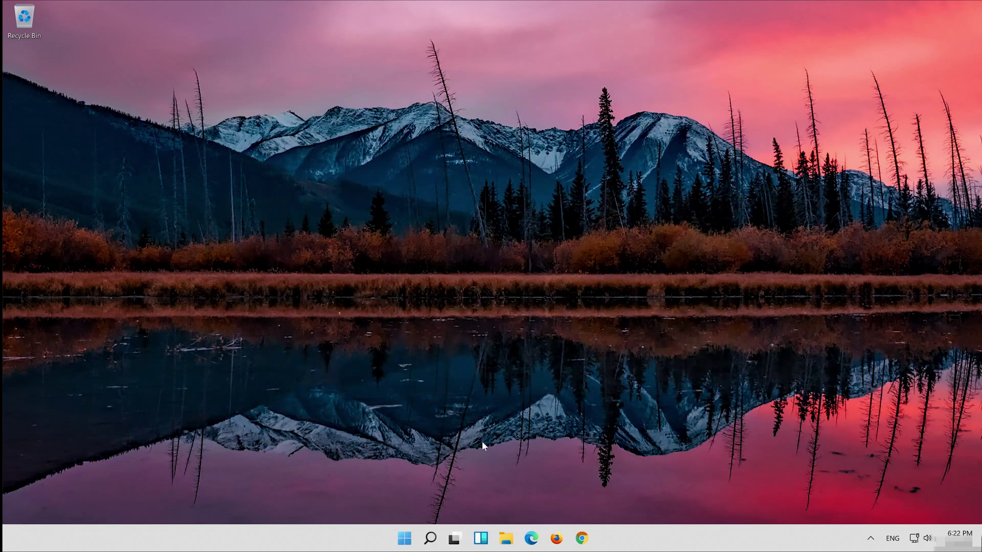
left_click(413, 540)
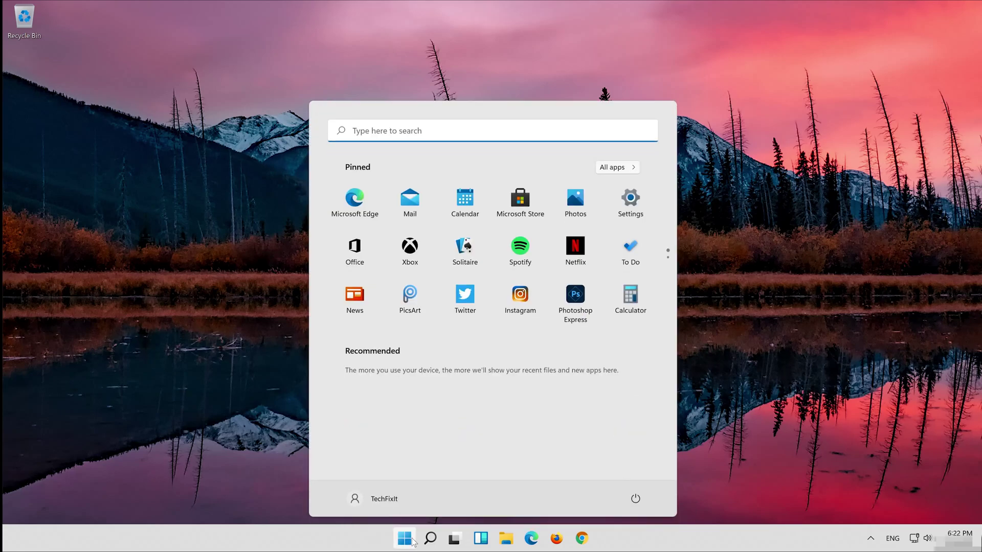
left_click(520, 202)
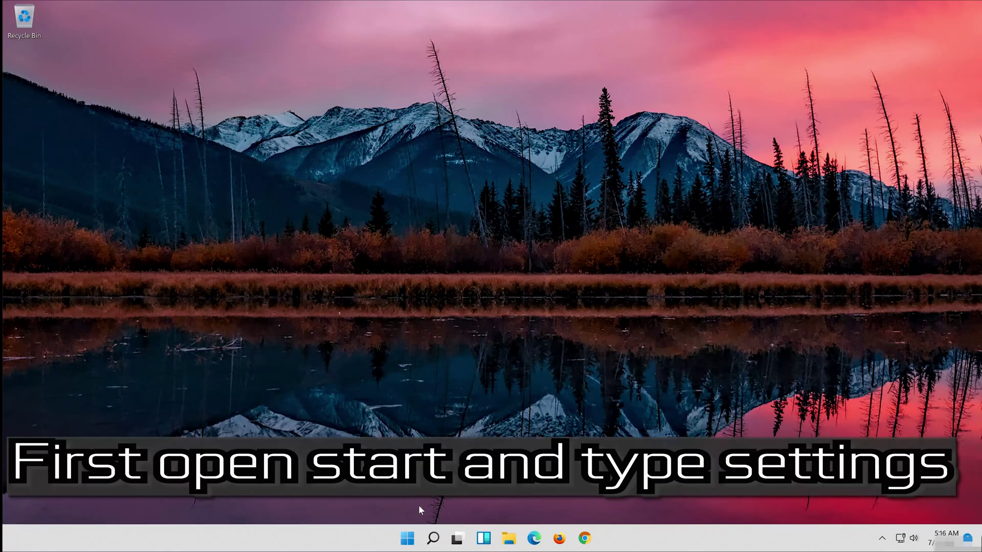
Step: Relaunch the Settings app by searching 'settings' in Start
left_click(407, 538)
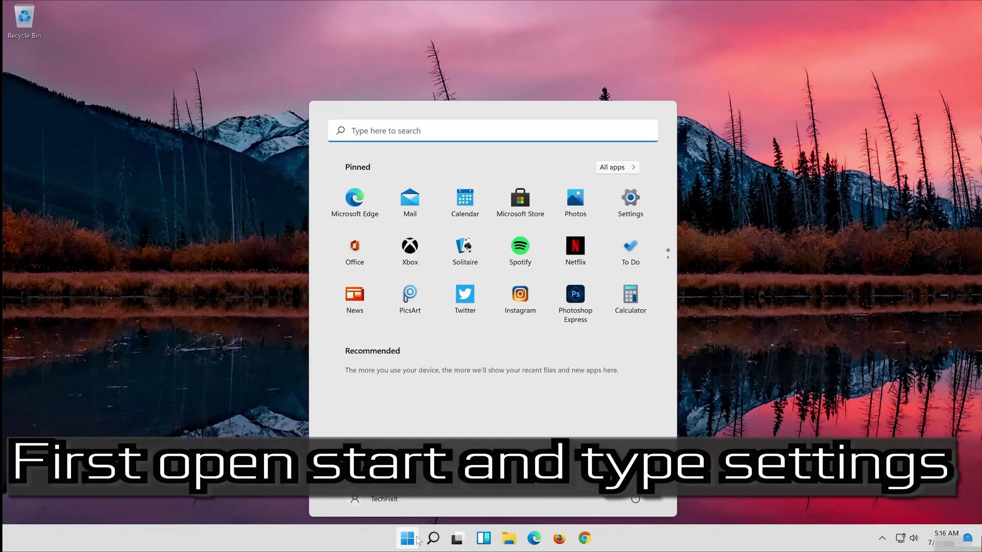
type("settings")
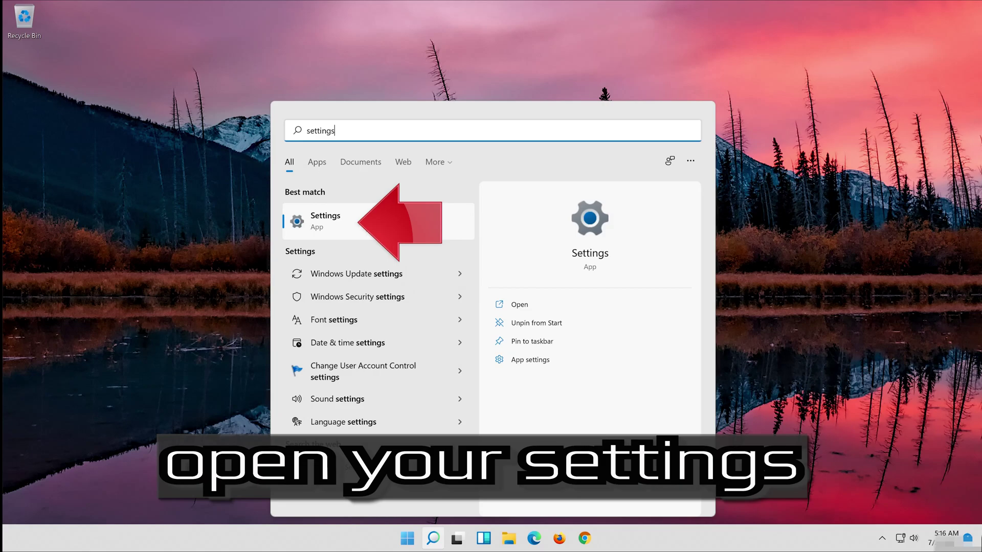
left_click(366, 226)
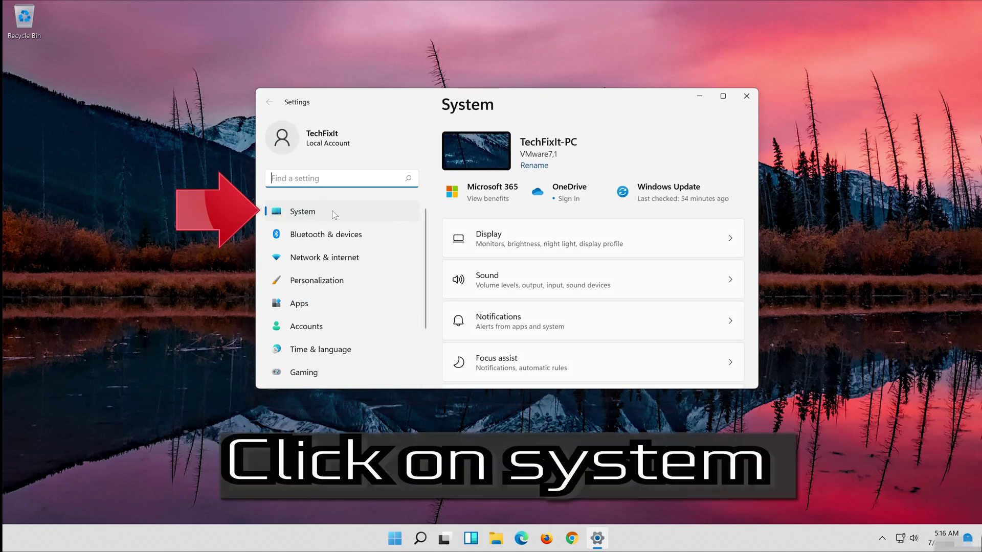
Step: Go to System > Troubleshoot in Settings
left_click(323, 215)
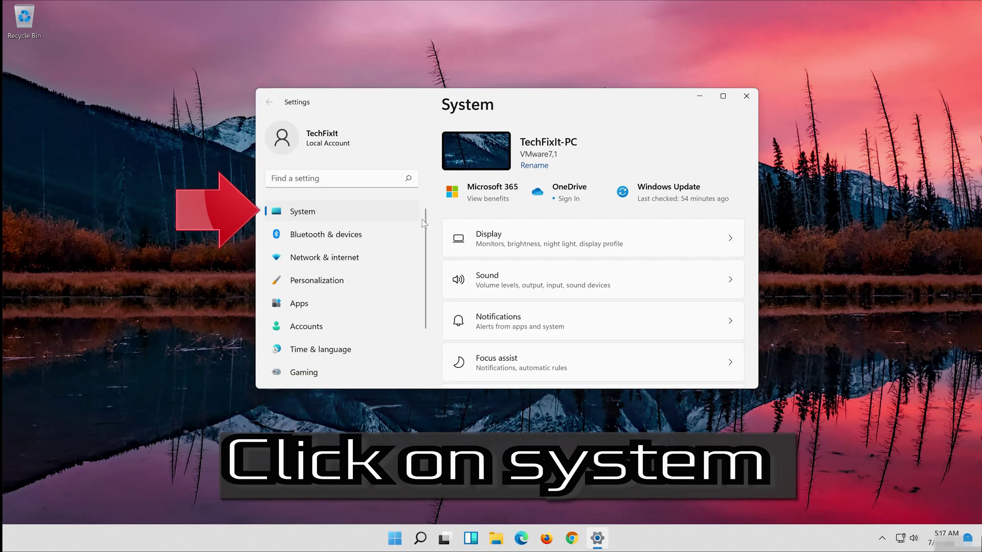
scroll(562, 313, "down", 3)
scroll(562, 314, "down", 2)
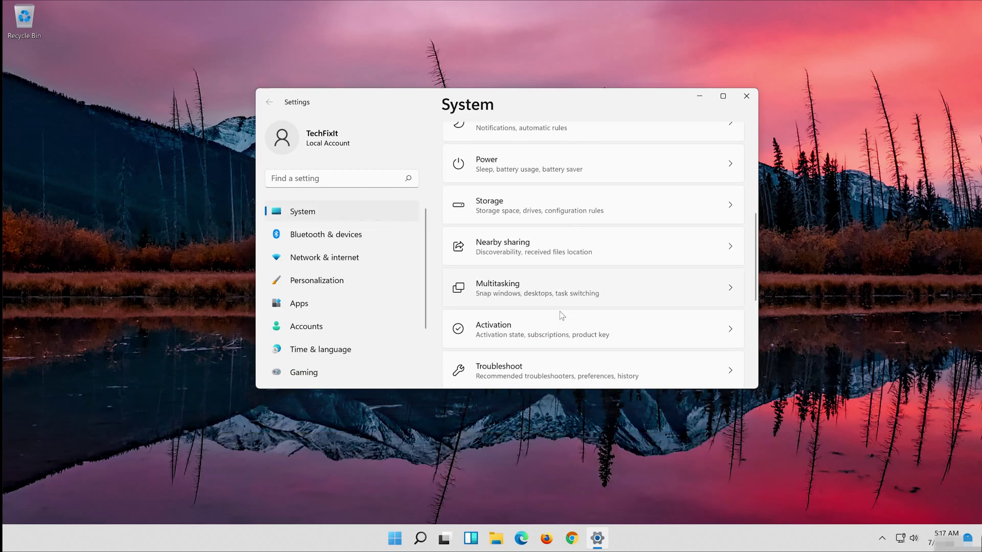
scroll(561, 315, "down", 3)
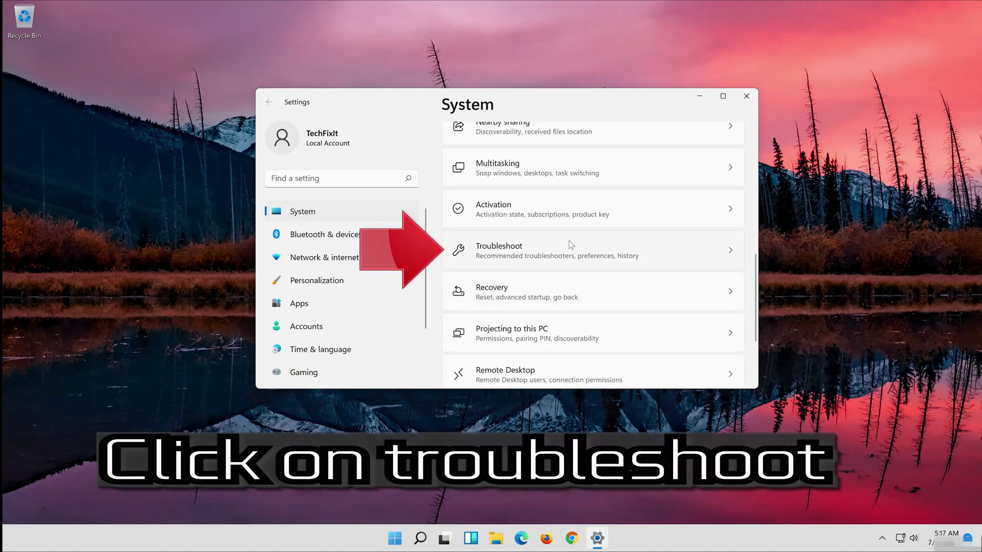
left_click(533, 254)
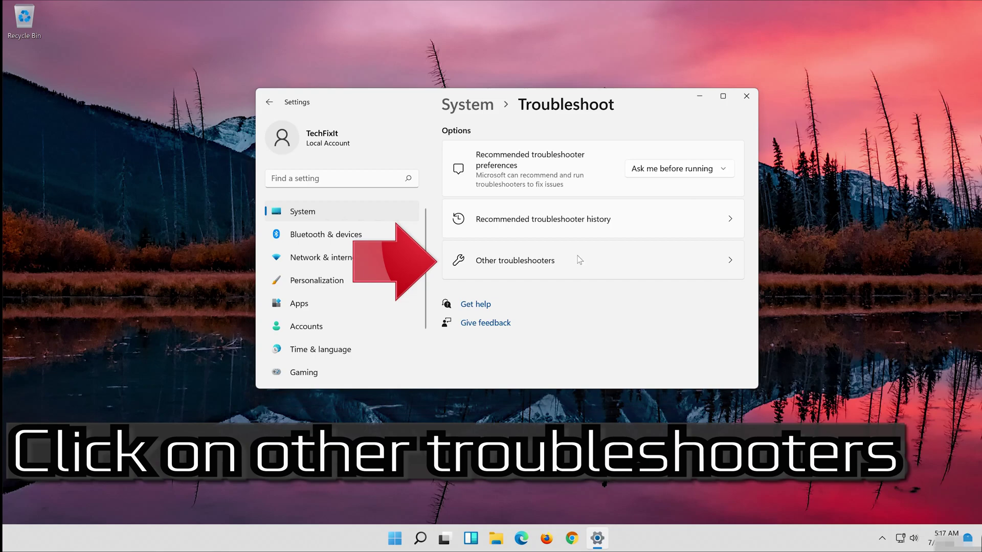
Step: Run the Windows Store Apps troubleshooter from the Other troubleshooters list
left_click(558, 263)
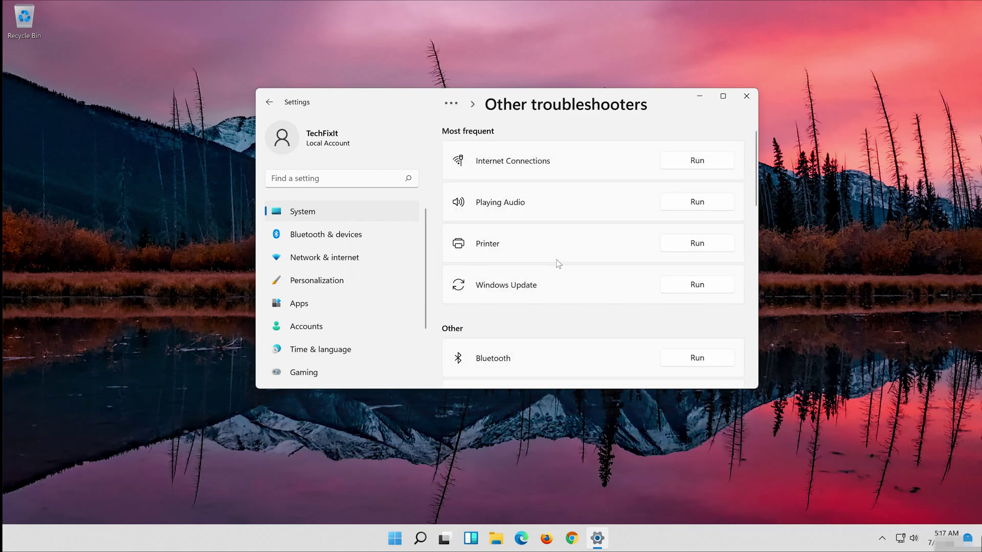
scroll(559, 263, "down", 5)
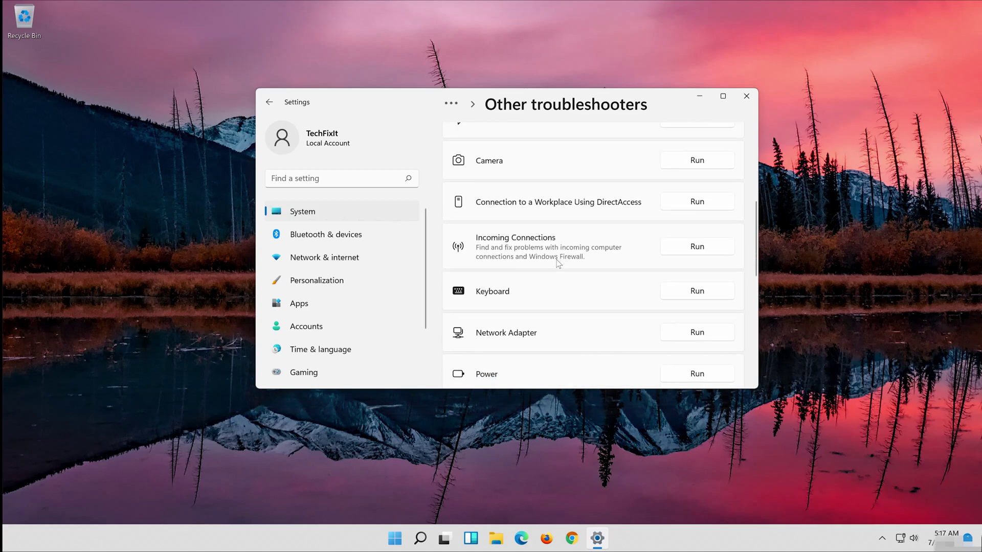
scroll(558, 264, "down", 3)
scroll(558, 263, "down", 2)
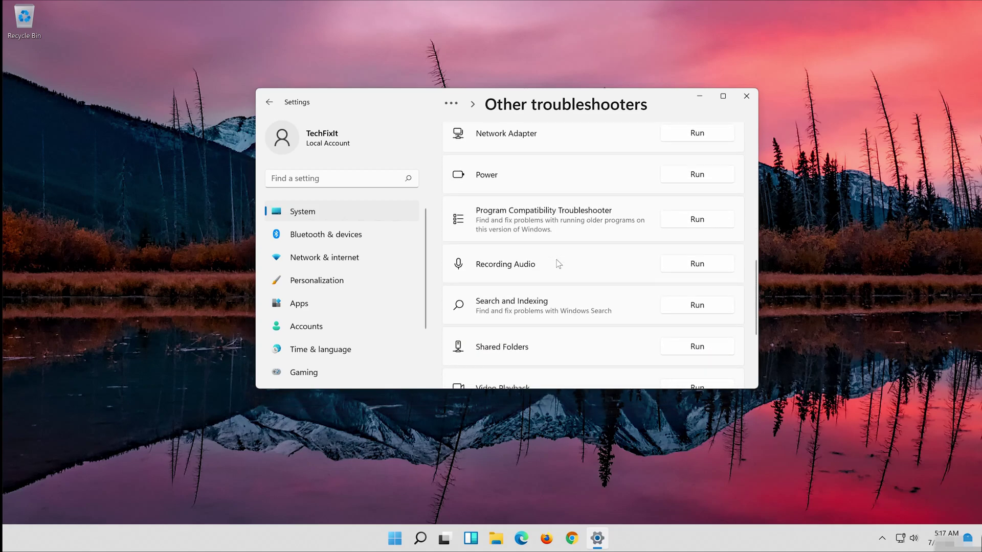
scroll(558, 263, "down", 3)
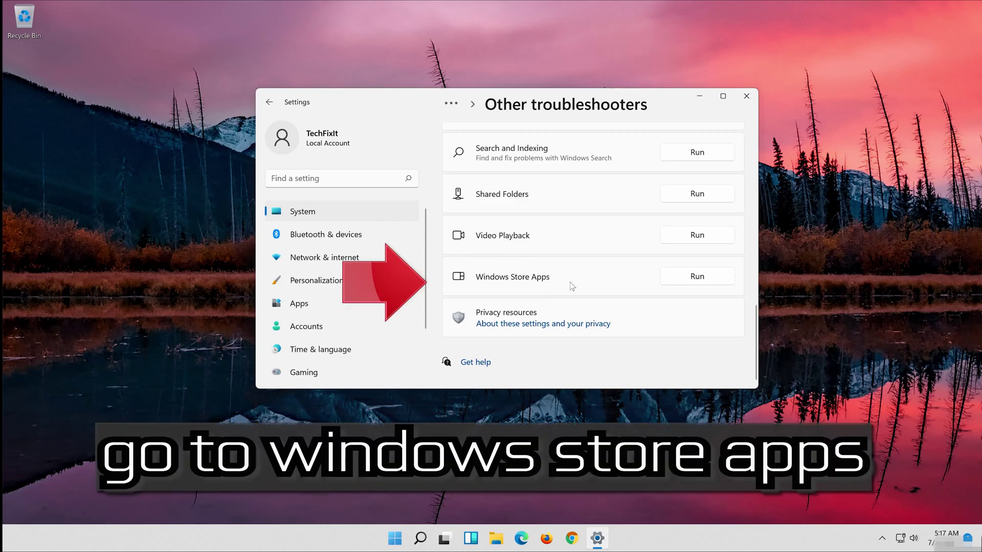
left_click(703, 278)
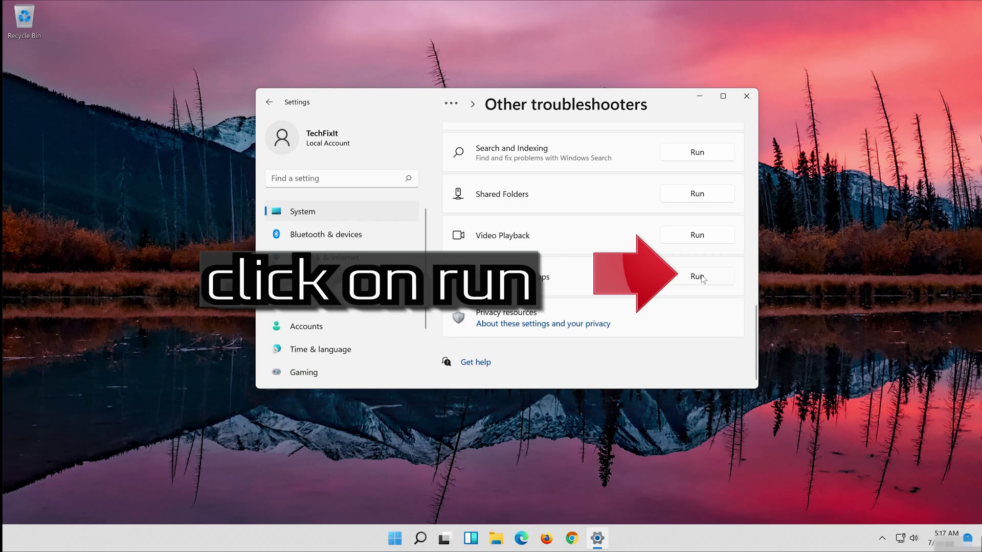